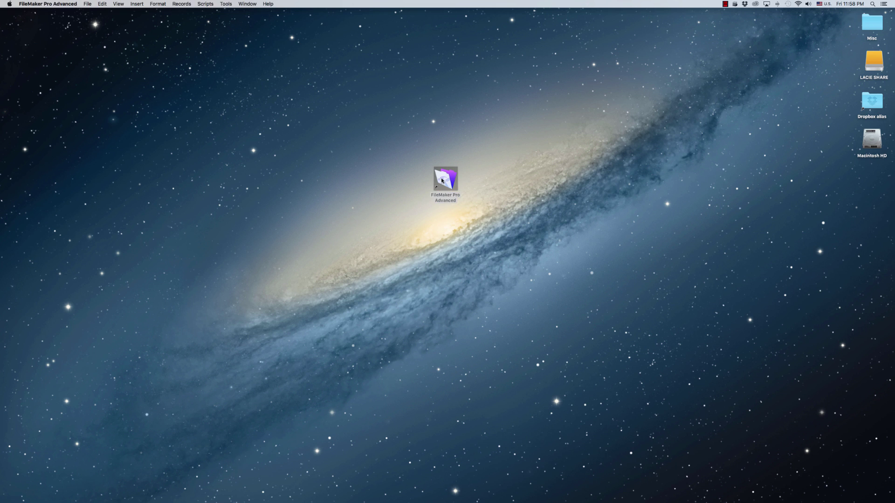
- Create and save a new database named 'test database', then center the window and move the Inspector left
{"action": "left_click", "coordinate": [86, 4]}
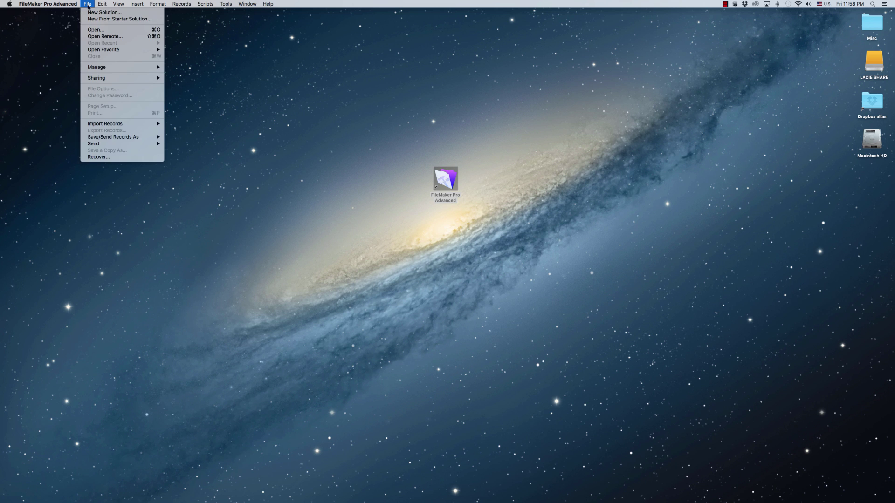
{"action": "left_click", "coordinate": [91, 13]}
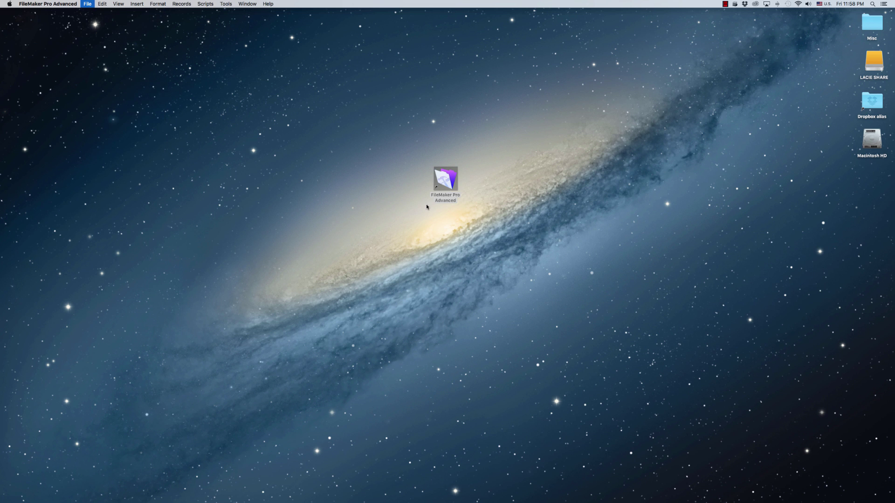
{"action": "type", "text": "test database"}
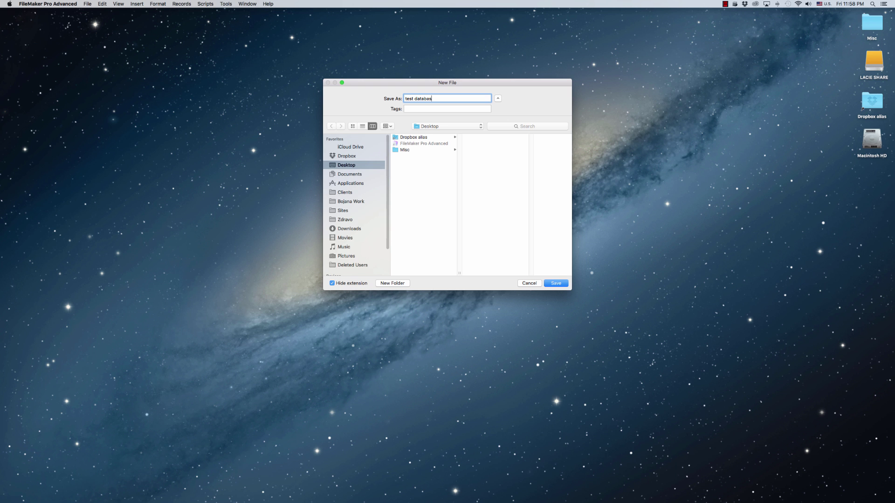
{"action": "key", "text": "Return"}
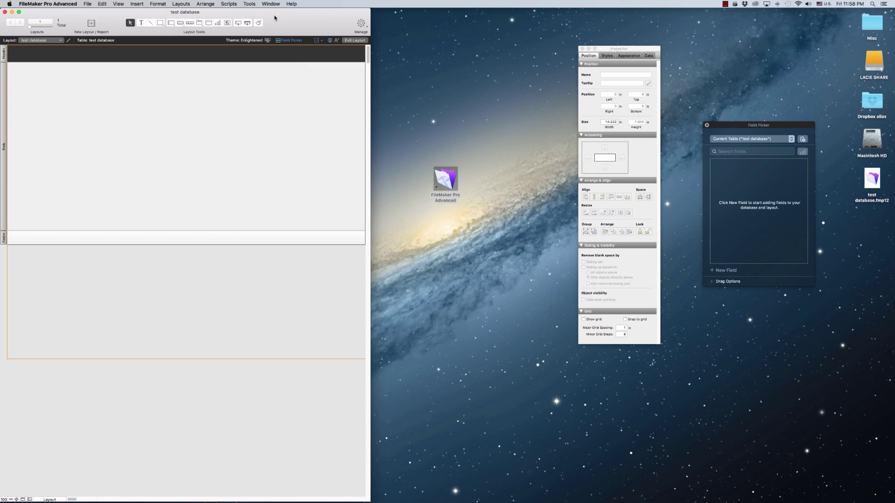
{"action": "left_click_drag", "start_coordinate": [264, 15], "coordinate": [495, 14]}
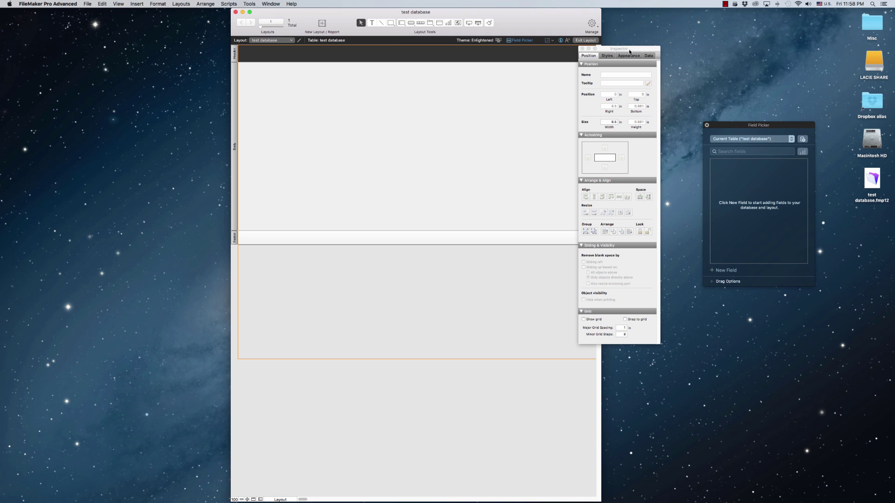
{"action": "left_click_drag", "start_coordinate": [637, 51], "coordinate": [174, 81]}
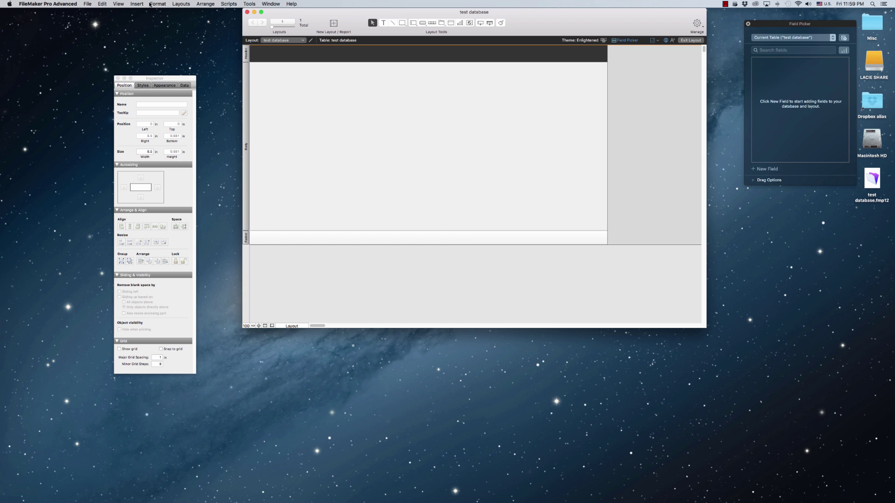
- Turn on layout rulers and enlarge the database window, ending back in Layout mode
{"action": "left_click", "coordinate": [118, 4]}
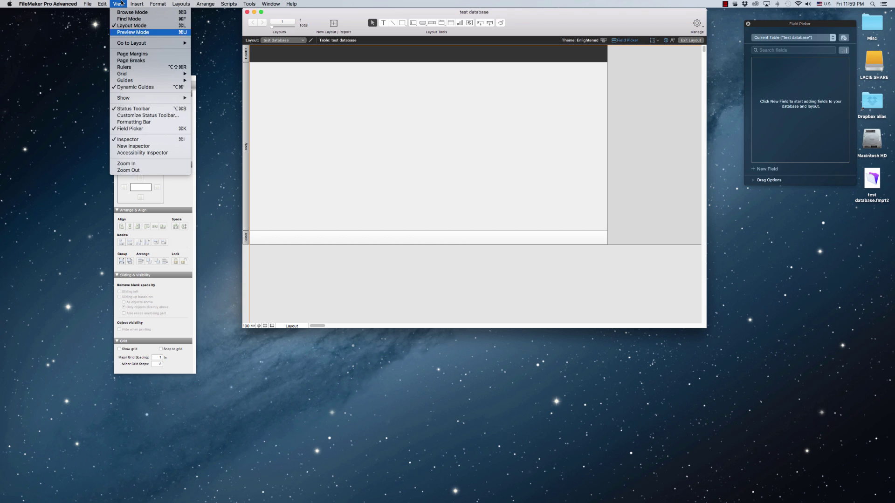
{"action": "left_click", "coordinate": [161, 66]}
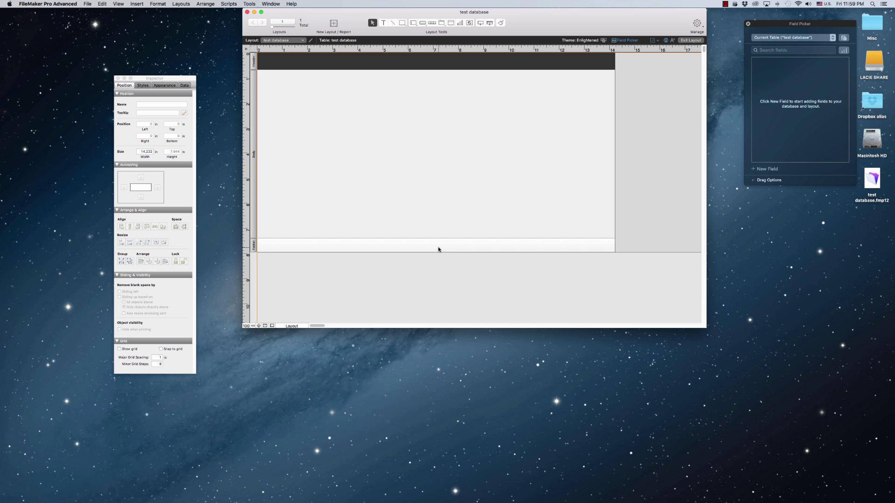
{"action": "left_click", "coordinate": [119, 4]}
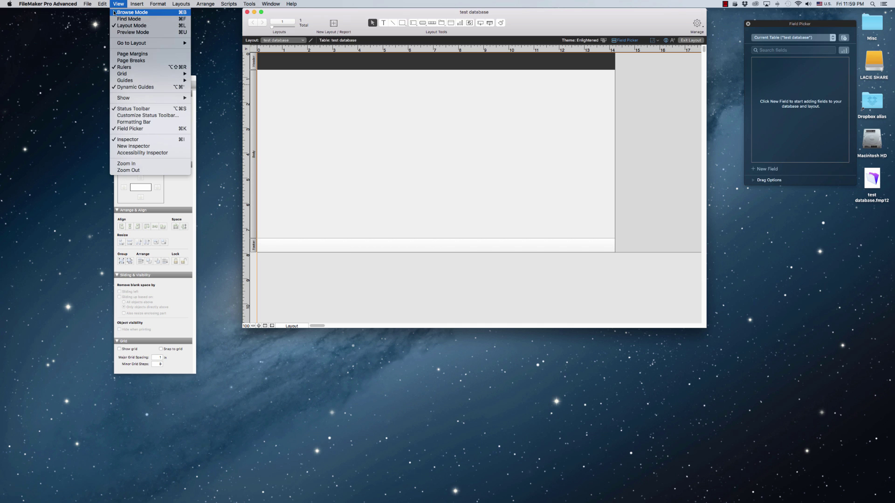
{"action": "left_click", "coordinate": [133, 12]}
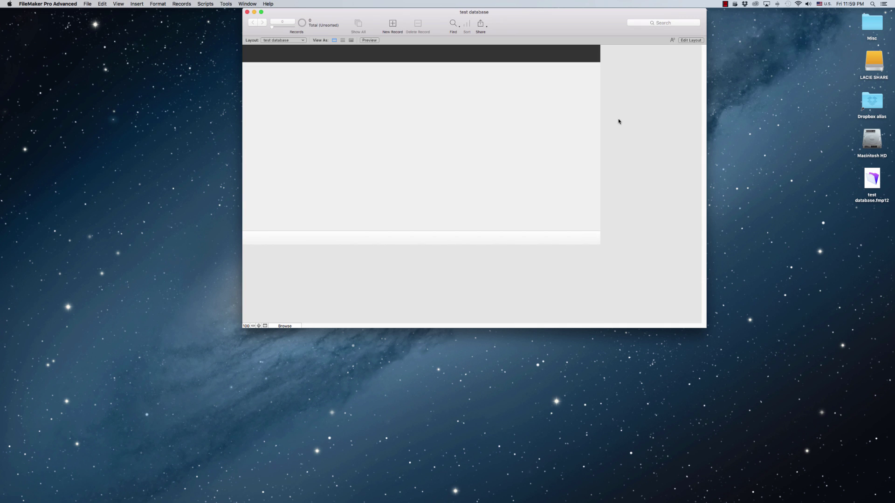
{"action": "left_click_drag", "start_coordinate": [706, 327], "coordinate": [746, 363]}
{"action": "key", "text": "super+l"}
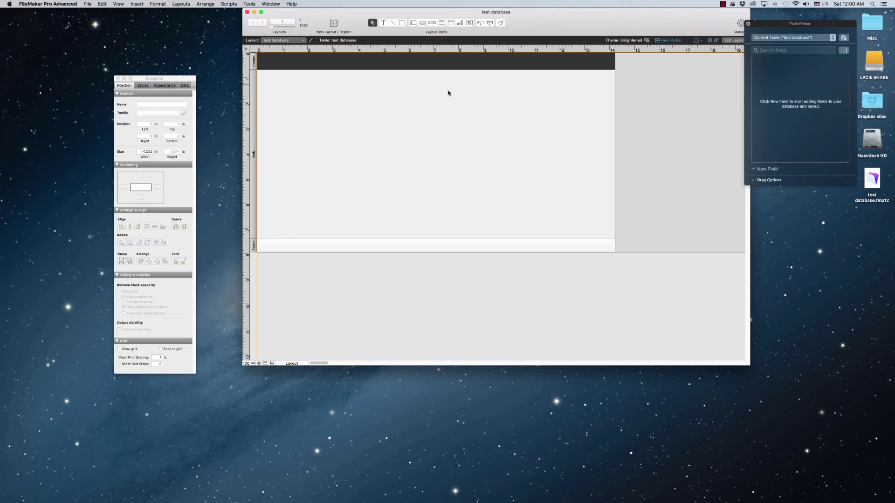
- Add 'This is the header' text at 36 pt in white, placed in the header band
{"action": "left_click", "coordinate": [383, 22]}
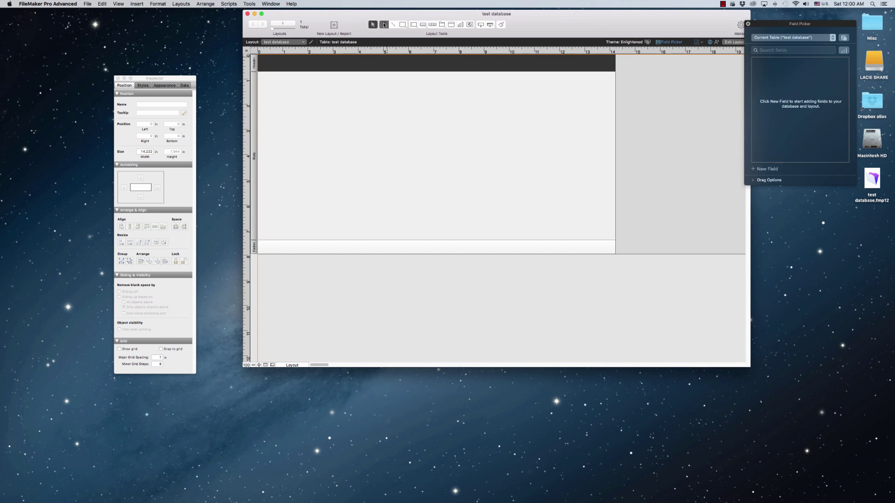
{"action": "type", "text": "This is the head"}
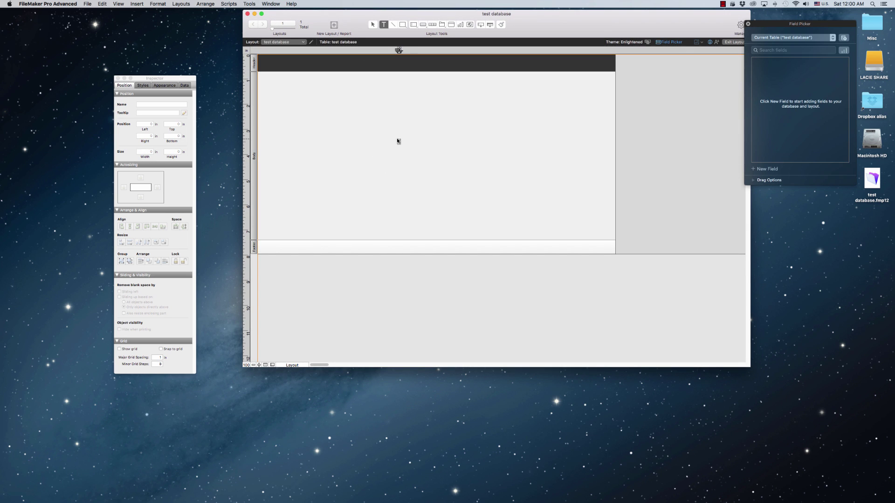
{"action": "type", "text": "er"}
{"action": "key", "text": "Escape"}
{"action": "left_click", "coordinate": [716, 42]}
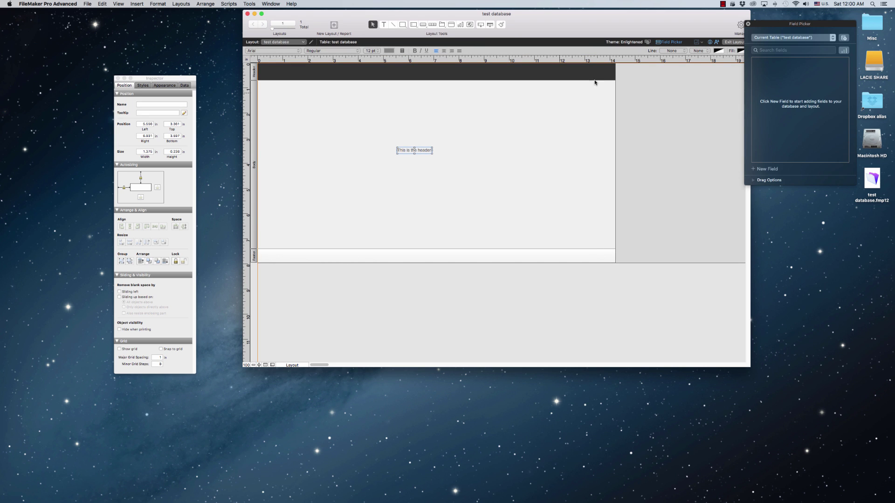
{"action": "left_click", "coordinate": [375, 51]}
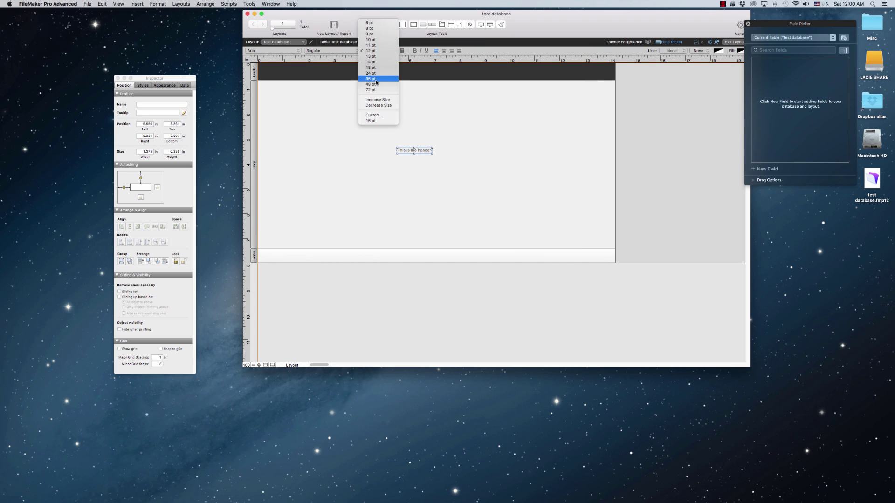
{"action": "left_click", "coordinate": [376, 79]}
{"action": "left_click_drag", "start_coordinate": [437, 151], "coordinate": [324, 68]}
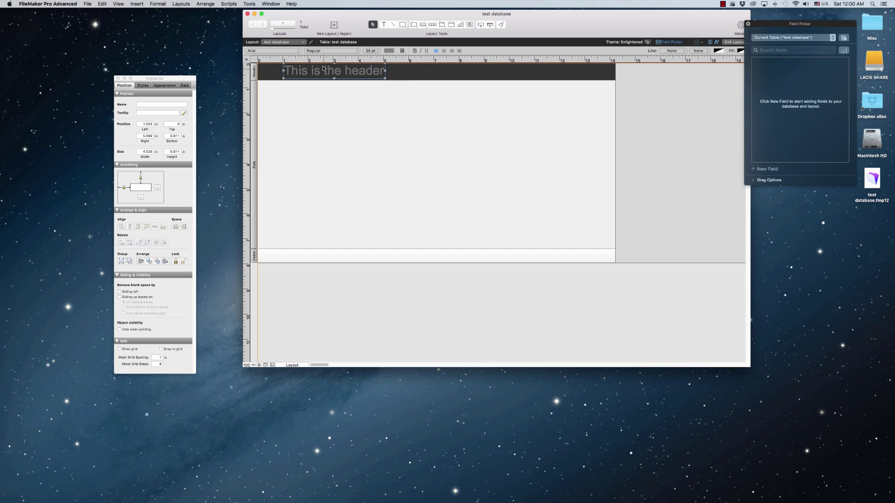
{"action": "left_click", "coordinate": [388, 50]}
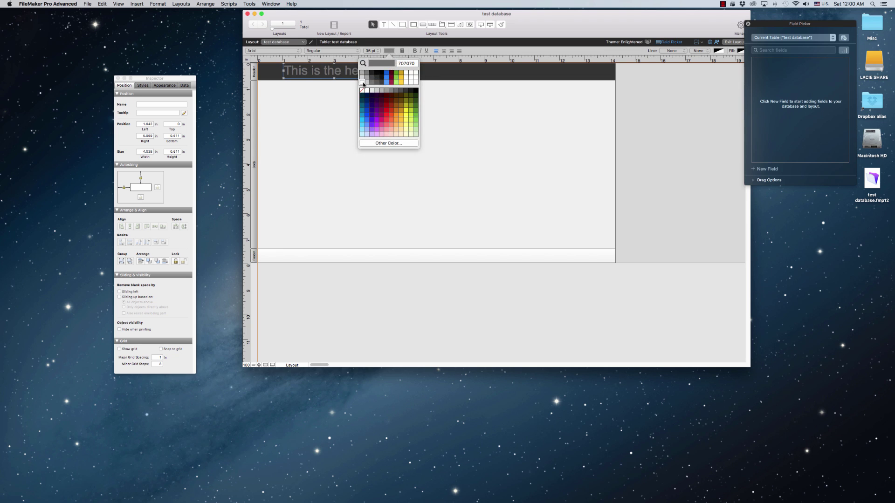
{"action": "left_click", "coordinate": [362, 85]}
- Duplicate it as black text reading 'This is the body text.' and open Manage Database
{"action": "left_click_drag", "start_coordinate": [347, 75], "coordinate": [363, 106]}
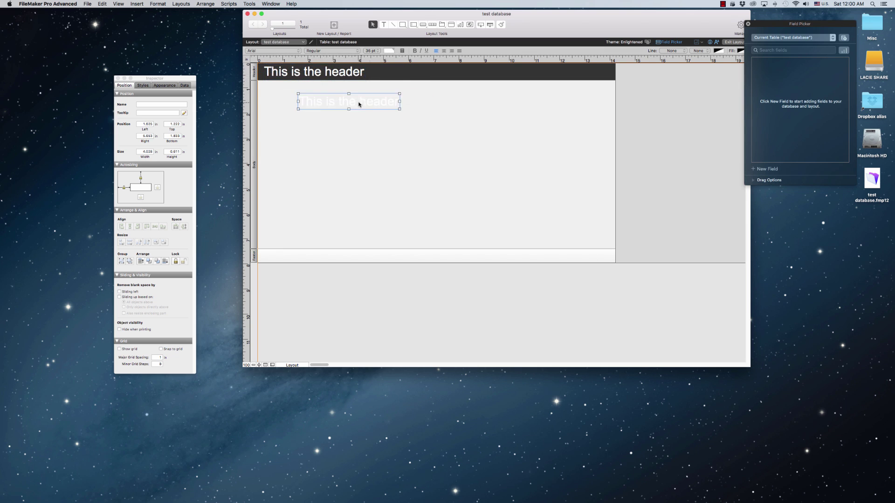
{"action": "left_click", "coordinate": [391, 51]}
{"action": "left_click", "coordinate": [386, 73]}
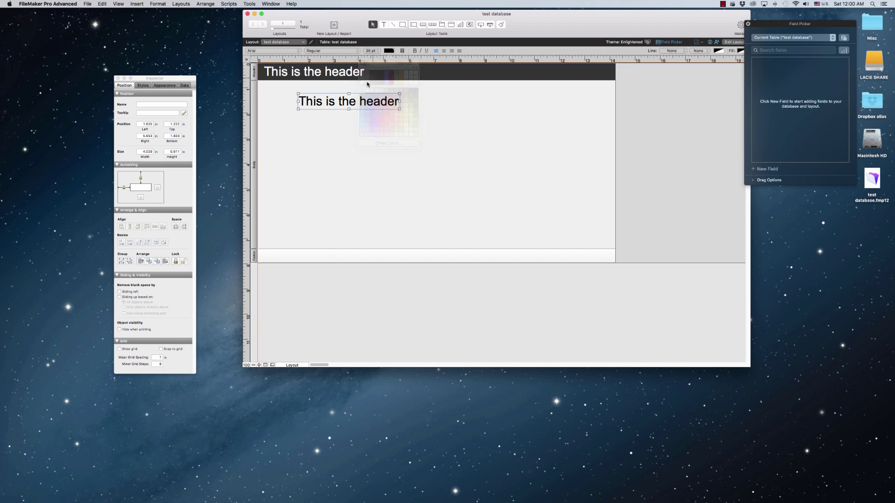
{"action": "double_click", "coordinate": [347, 104]}
{"action": "key", "text": "super+a"}
{"action": "type", "text": "This"}
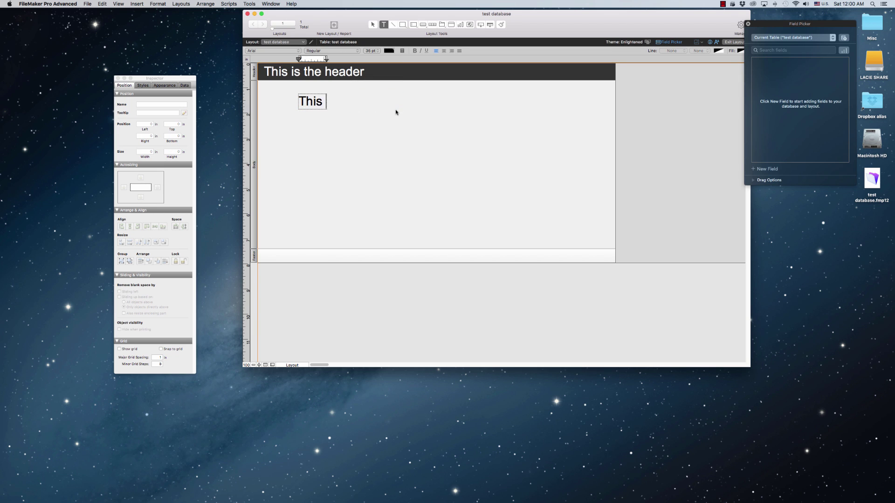
{"action": "type", "text": " is the body text."}
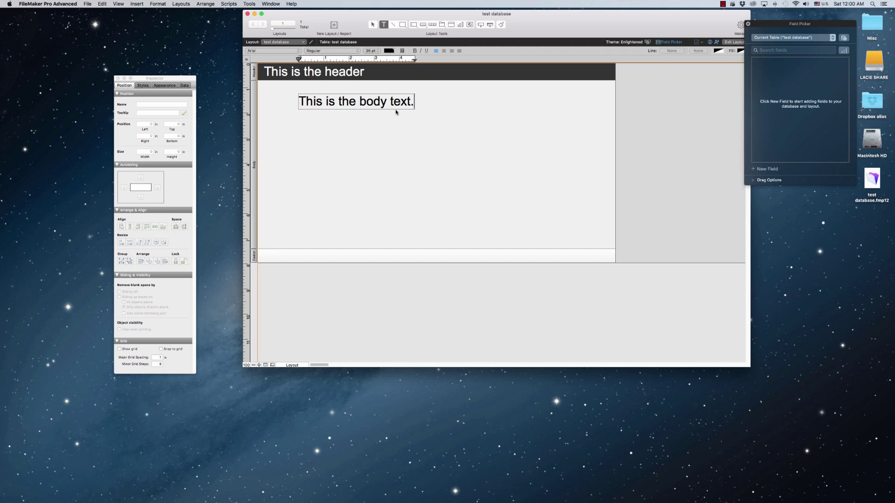
{"action": "key", "text": "Escape"}
{"action": "key", "text": "shift+super+d"}
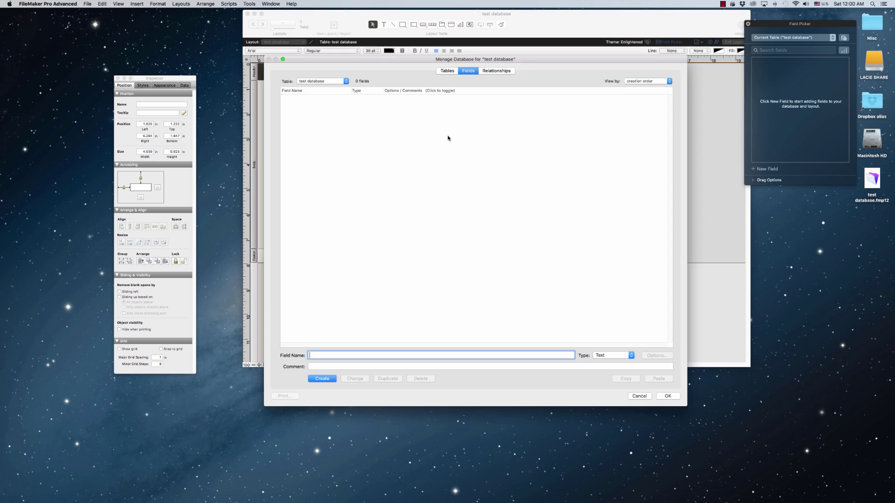
- Define a Text field called 'Name' in Manage Database and confirm
{"action": "left_click", "coordinate": [442, 72]}
{"action": "left_click", "coordinate": [467, 70]}
{"action": "type", "text": "Name"}
{"action": "key", "text": "Return"}
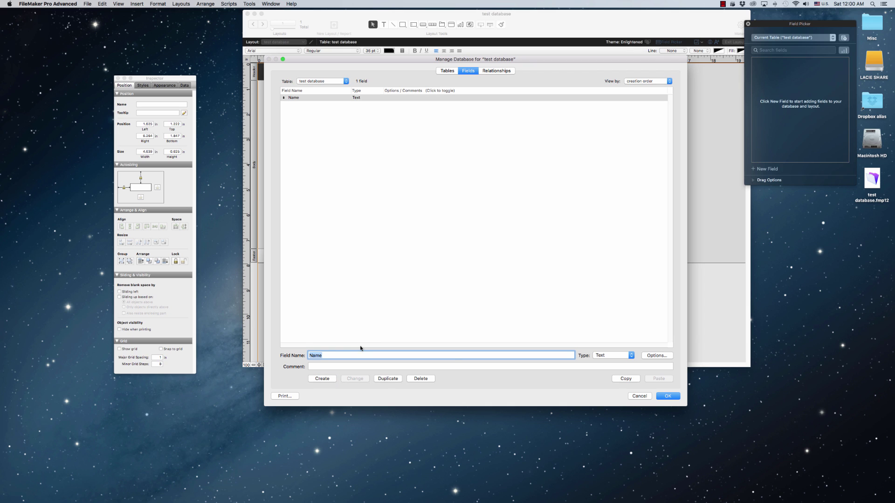
{"action": "left_click", "coordinate": [671, 394]}
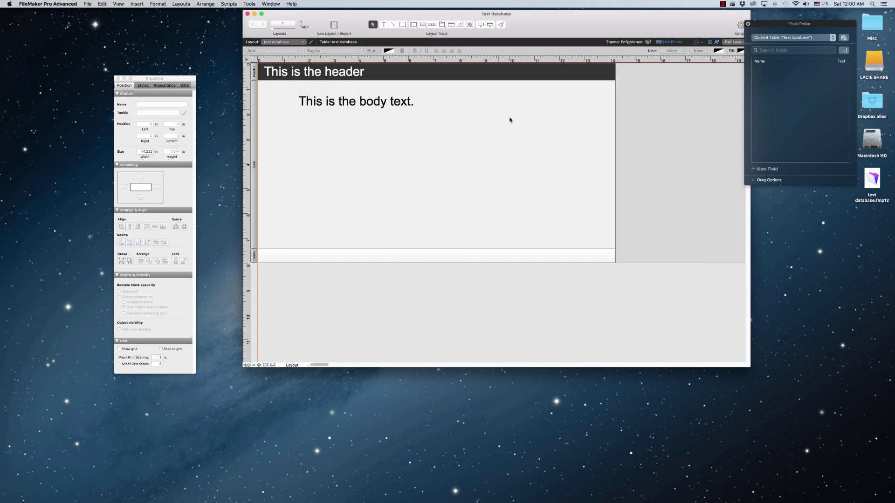
- Place the Name field below the body text, widen it to about 5.1 in, and set field and label to 18 pt
{"action": "left_click_drag", "start_coordinate": [481, 24], "coordinate": [306, 120]}
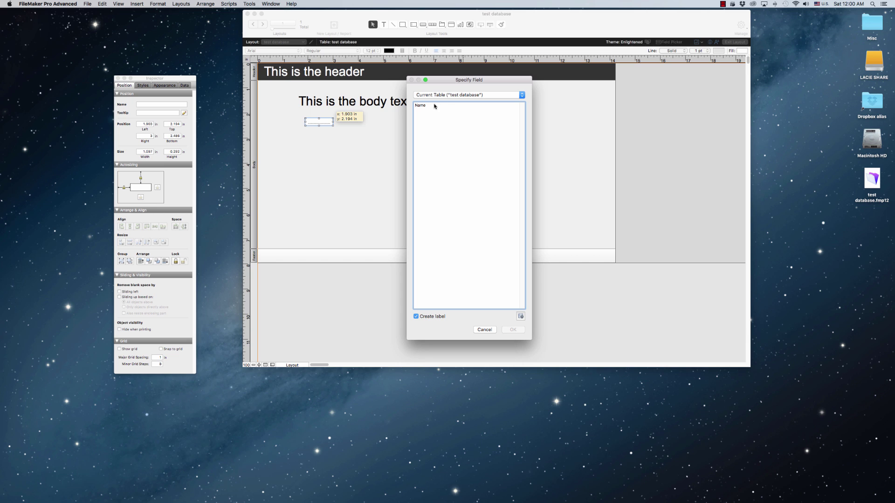
{"action": "double_click", "coordinate": [432, 107]}
{"action": "left_click_drag", "start_coordinate": [333, 123], "coordinate": [433, 122]}
{"action": "left_click", "coordinate": [292, 122], "text": "shift"}
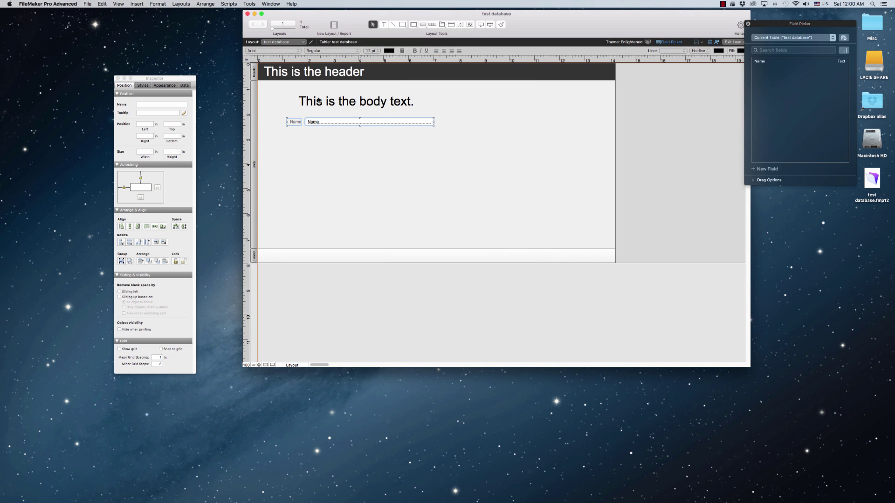
{"action": "left_click", "coordinate": [372, 50]}
{"action": "left_click", "coordinate": [373, 68]}
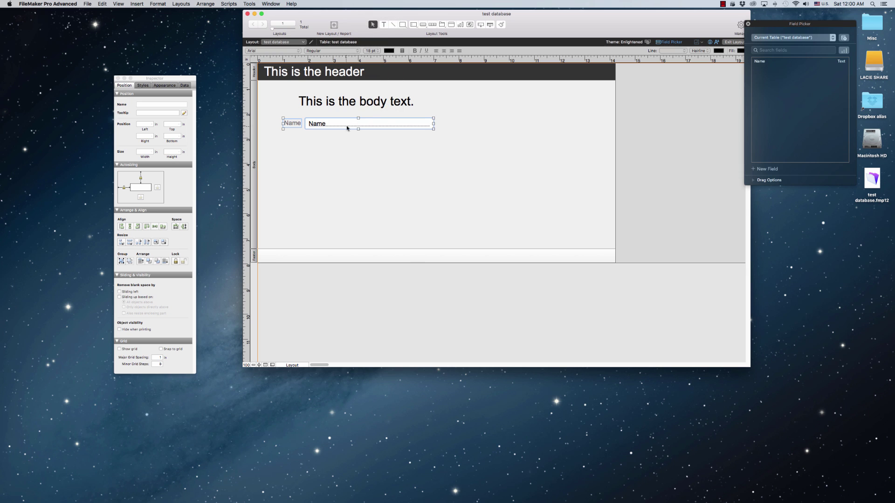
{"action": "left_click", "coordinate": [341, 137]}
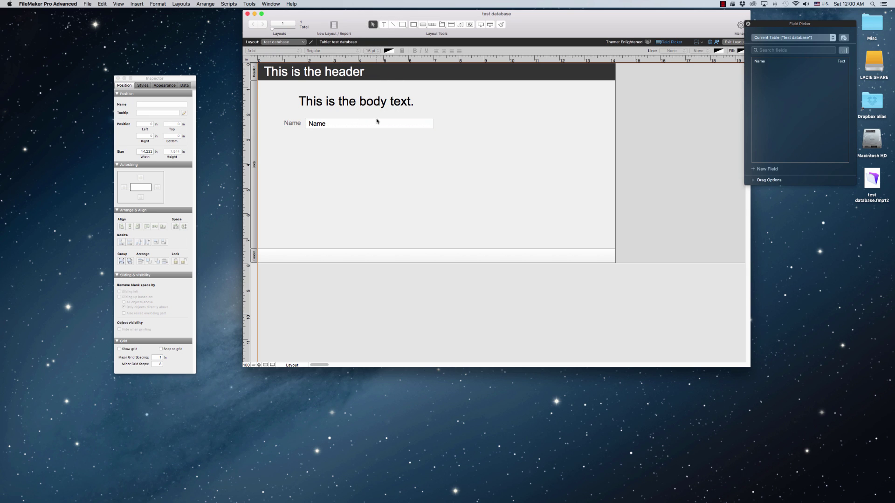
{"action": "key", "text": "super+b"}
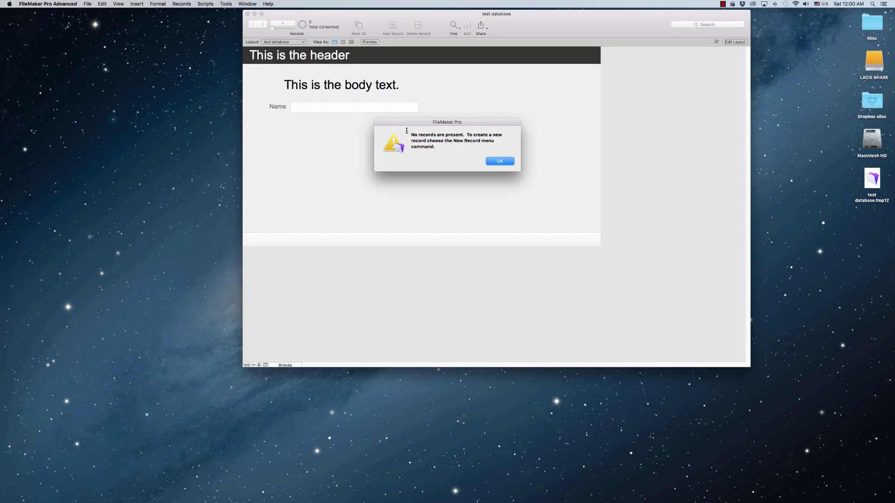
- Dismiss the alert, add a new record with a person's name, and shrink the window before returning to Layout mode
{"action": "left_click", "coordinate": [496, 158]}
{"action": "key", "text": "super+n"}
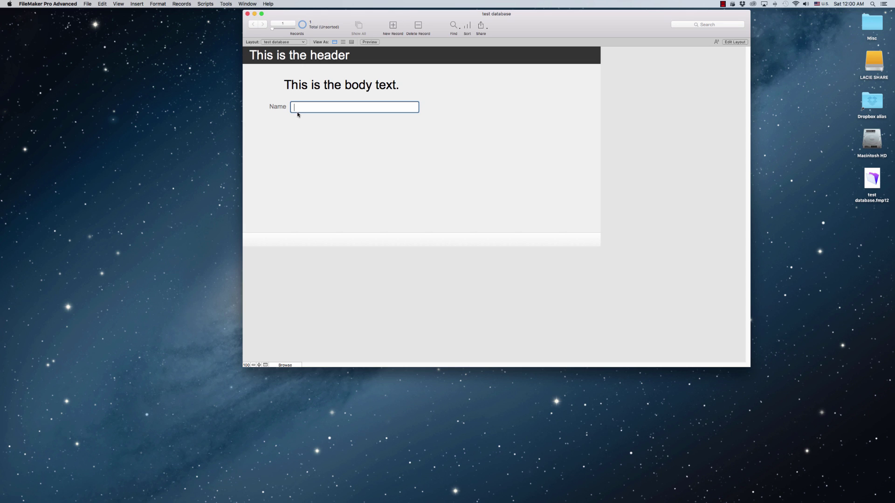
{"action": "type", "text": "David T."}
{"action": "left_click", "coordinate": [266, 146]}
{"action": "left_click_drag", "start_coordinate": [748, 366], "coordinate": [659, 333]}
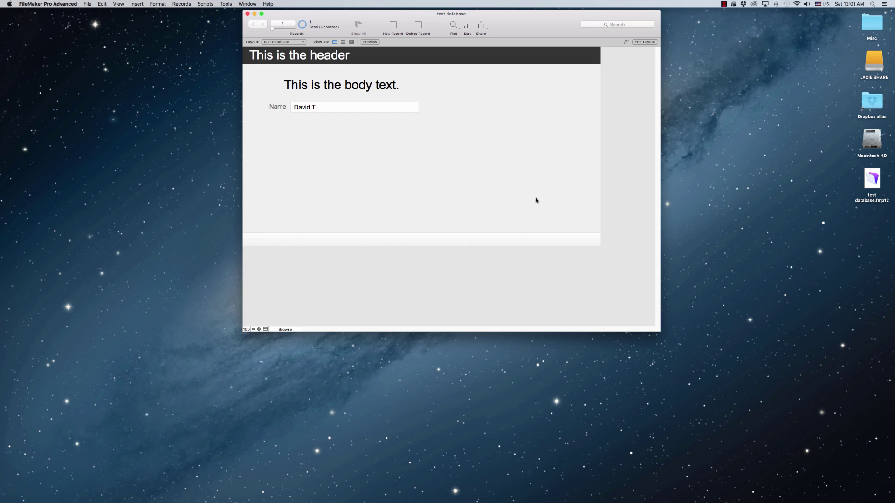
{"action": "key", "text": "super+l"}
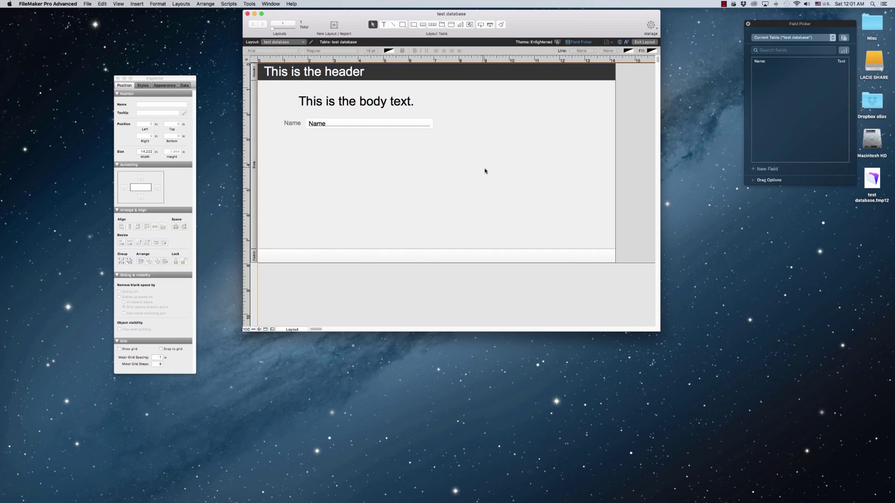
{"action": "left_click_drag", "start_coordinate": [148, 86], "coordinate": [507, 99]}
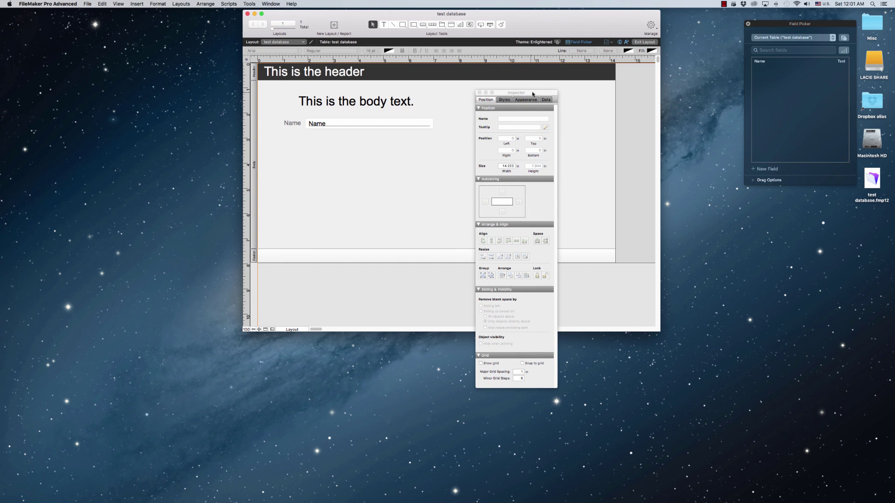
{"action": "left_click_drag", "start_coordinate": [533, 94], "coordinate": [521, 89]}
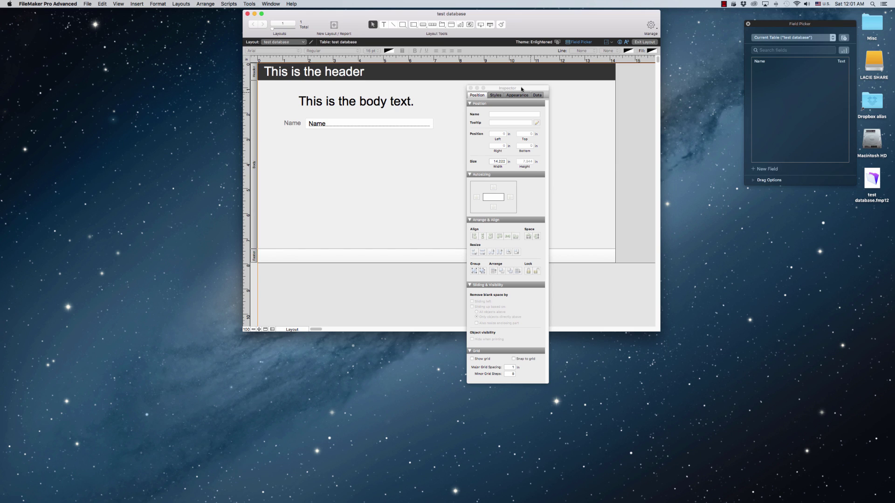
{"action": "key", "text": "super+i"}
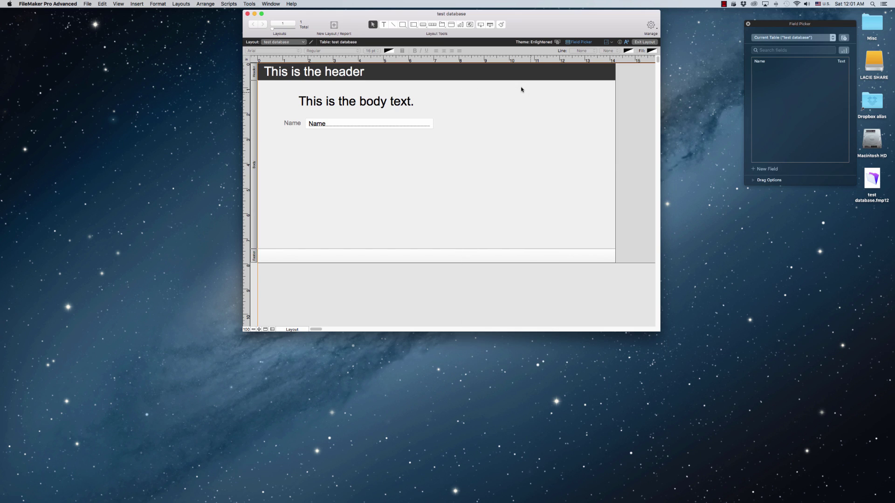
{"action": "key", "text": "super+i"}
{"action": "key", "text": "super+i"}
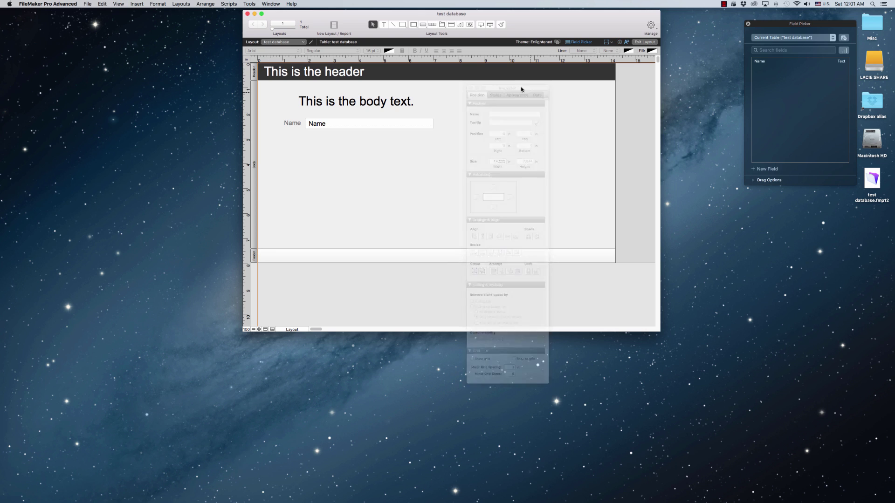
{"action": "key", "text": "super+i"}
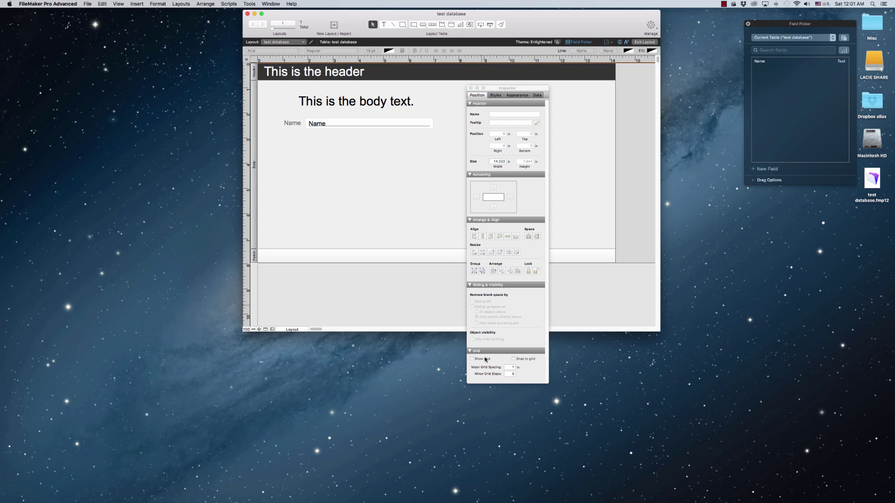
{"action": "left_click", "coordinate": [474, 176]}
{"action": "left_click", "coordinate": [490, 175]}
{"action": "left_click_drag", "start_coordinate": [525, 88], "coordinate": [251, 118]}
{"action": "left_click_drag", "start_coordinate": [444, 13], "coordinate": [498, 46]}
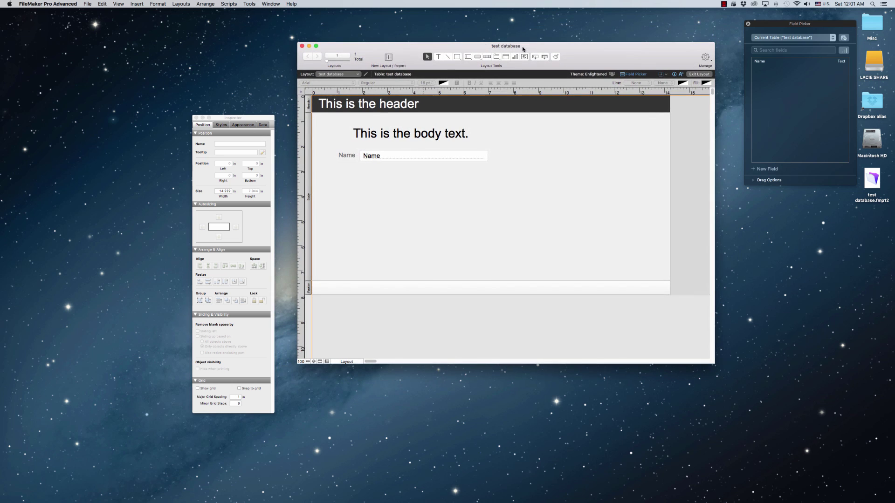
- Check the body text's top anchoring in the Inspector, leaving it anchored to the top
{"action": "left_click", "coordinate": [415, 139]}
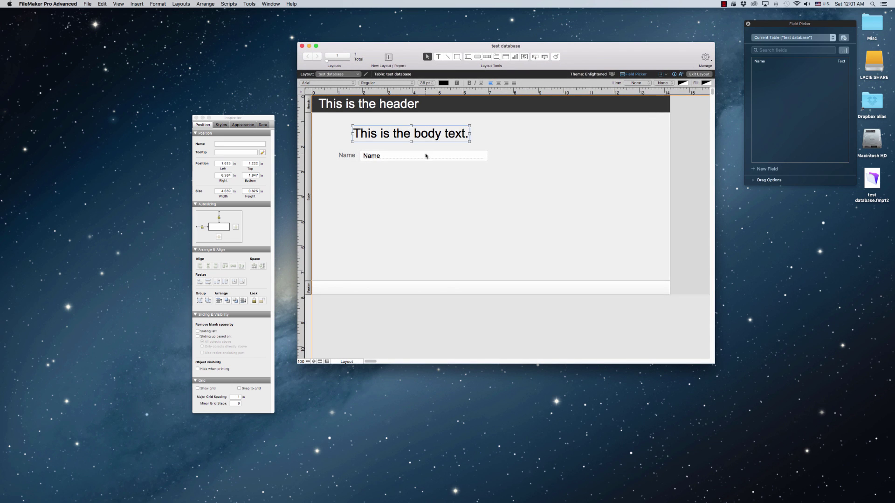
{"action": "left_click", "coordinate": [393, 110]}
{"action": "left_click", "coordinate": [406, 136]}
{"action": "left_click_drag", "start_coordinate": [234, 116], "coordinate": [539, 133]}
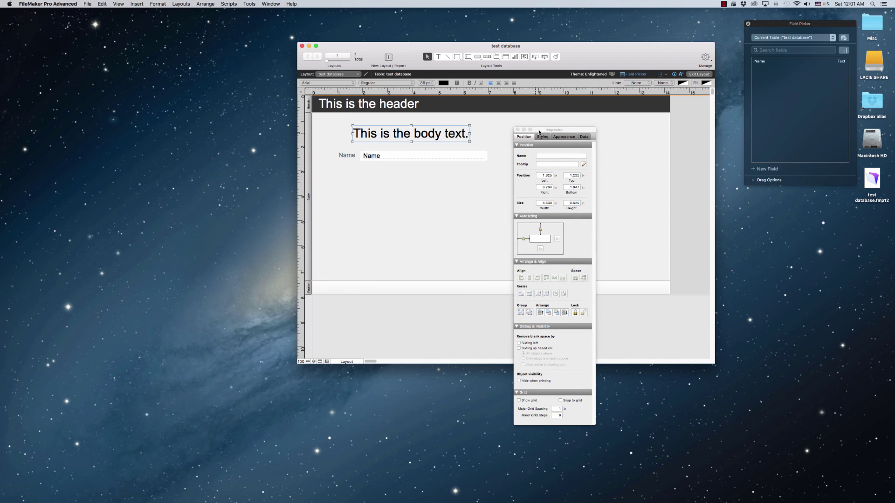
{"action": "left_click", "coordinate": [540, 230]}
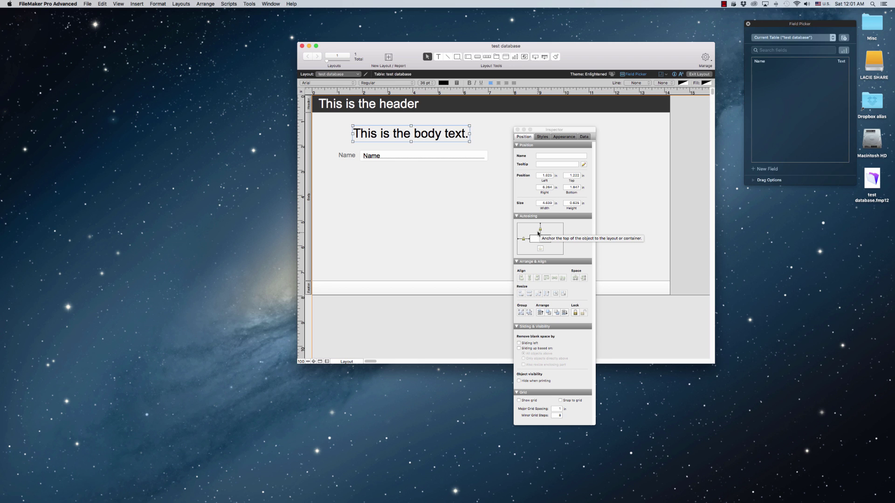
{"action": "left_click", "coordinate": [539, 232]}
{"action": "left_click", "coordinate": [538, 232]}
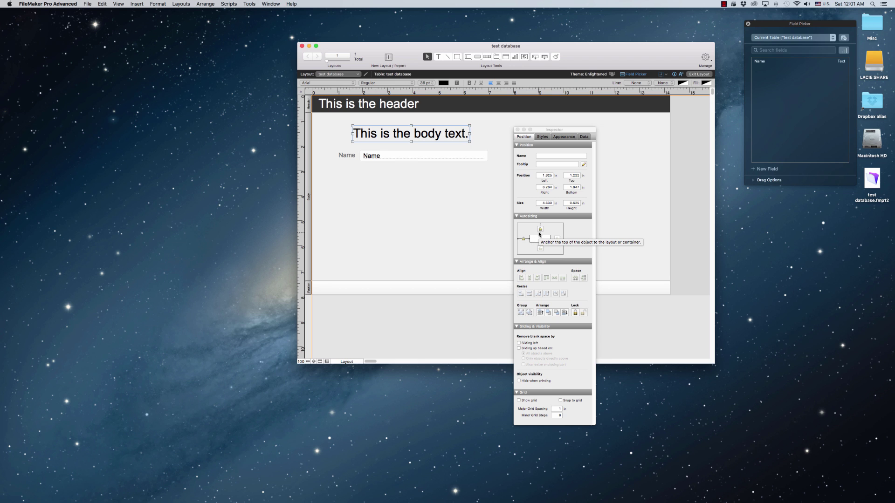
{"action": "left_click", "coordinate": [539, 232]}
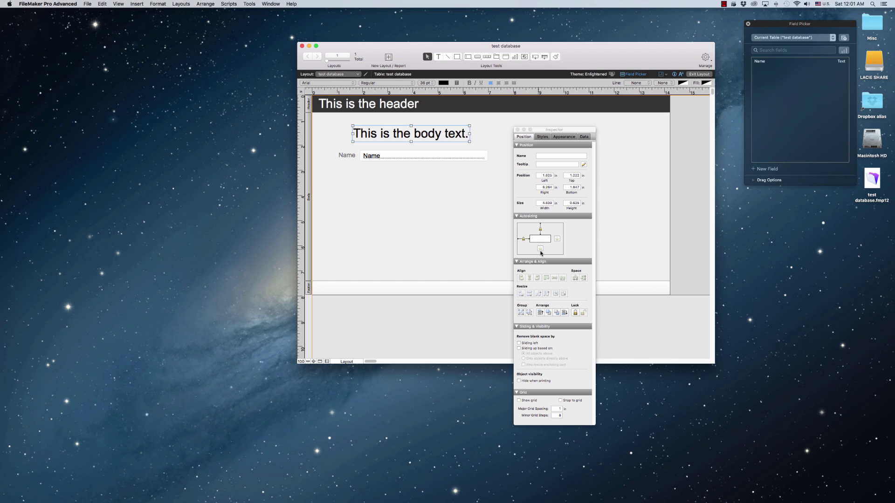
{"action": "left_click_drag", "start_coordinate": [554, 133], "coordinate": [446, 180]}
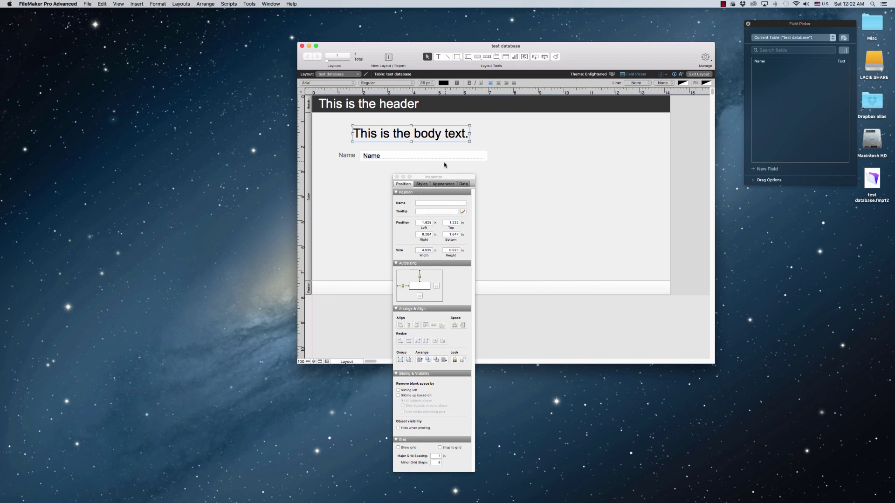
- Stretch the Name field to about 11.9 in wide and anchor its right edge
{"action": "left_click", "coordinate": [447, 160]}
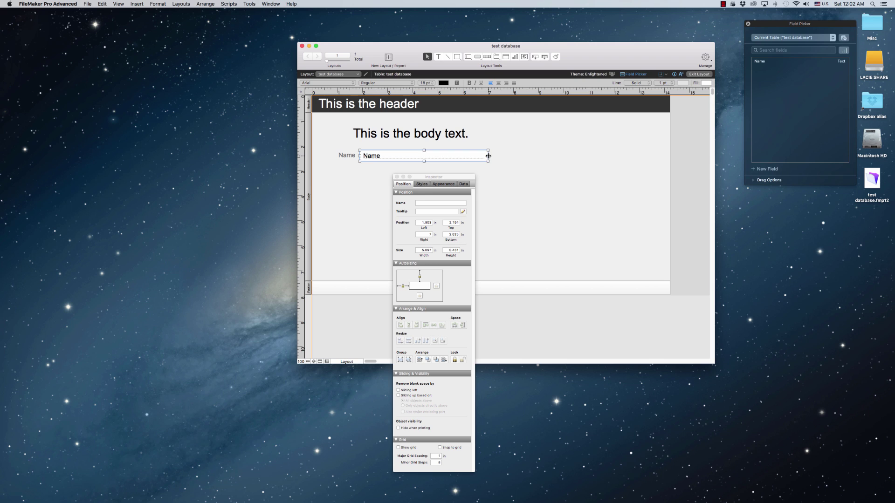
{"action": "left_click_drag", "start_coordinate": [487, 155], "coordinate": [659, 151]}
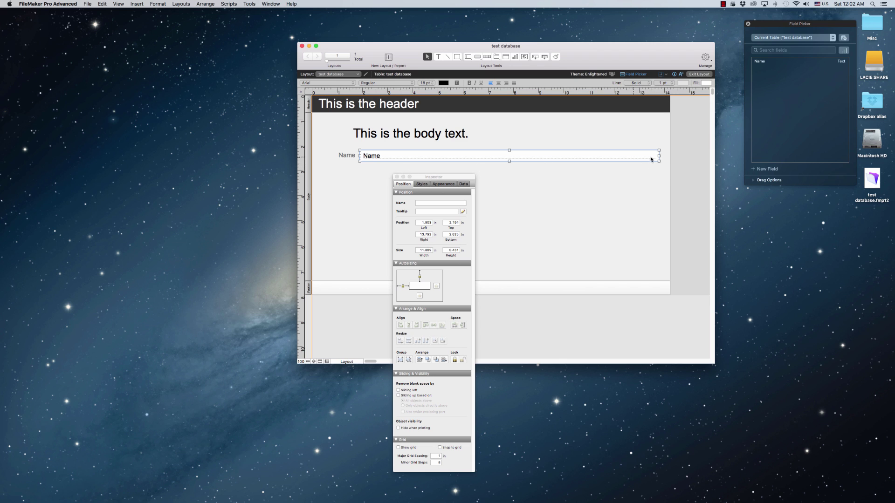
{"action": "left_click", "coordinate": [437, 287]}
{"action": "left_click", "coordinate": [528, 253]}
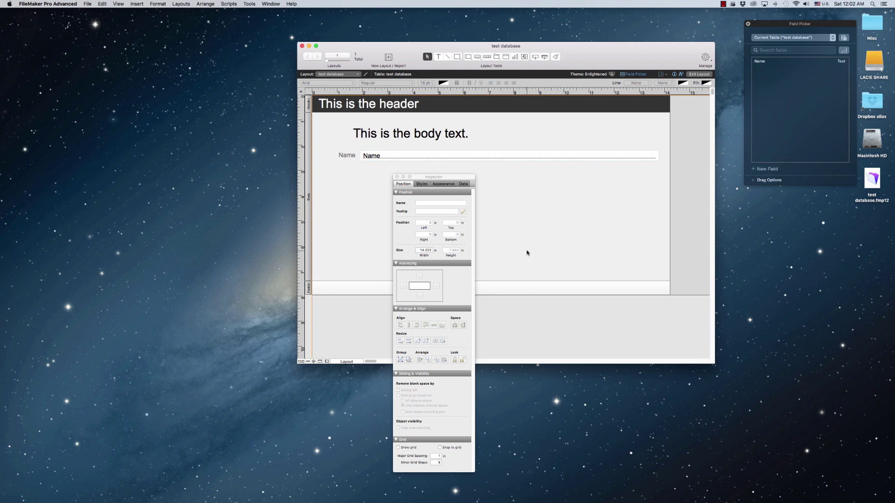
{"action": "left_click", "coordinate": [118, 4]}
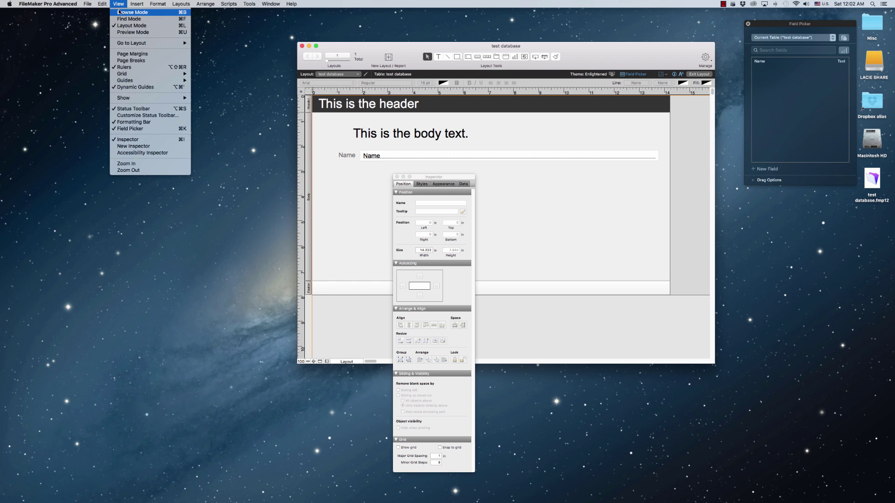
- In Browse mode, widen the window to confirm the Name field stretches, then return to Layout mode
{"action": "left_click", "coordinate": [124, 13]}
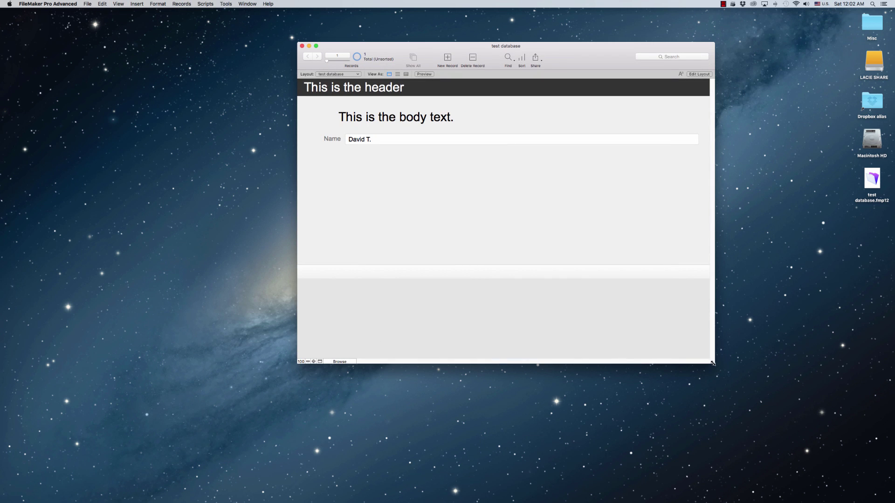
{"action": "left_click_drag", "start_coordinate": [713, 363], "coordinate": [791, 376]}
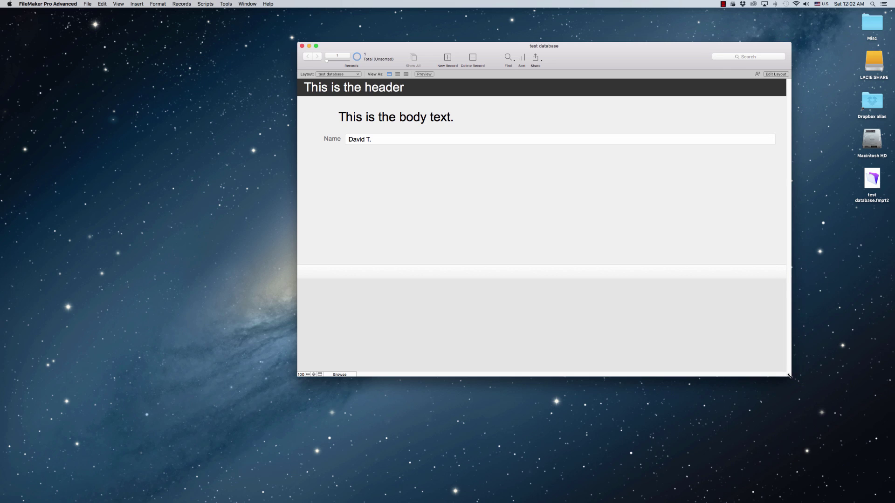
{"action": "left_click", "coordinate": [118, 4]}
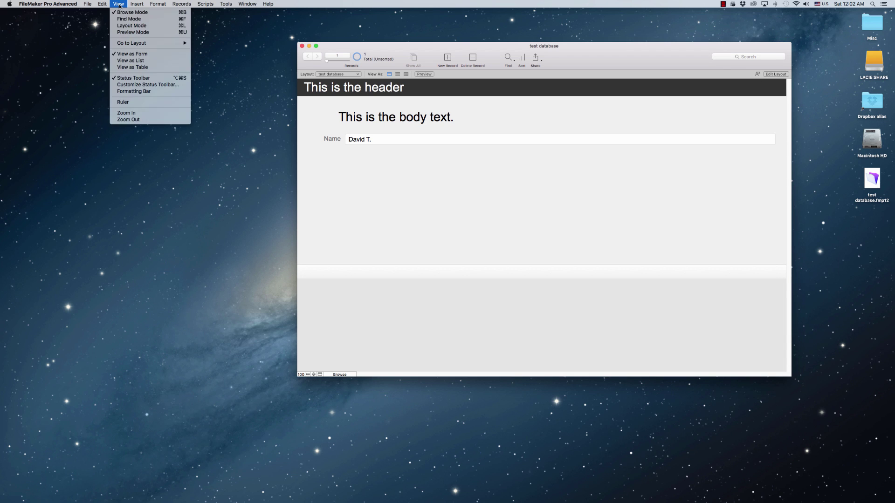
{"action": "left_click", "coordinate": [124, 21]}
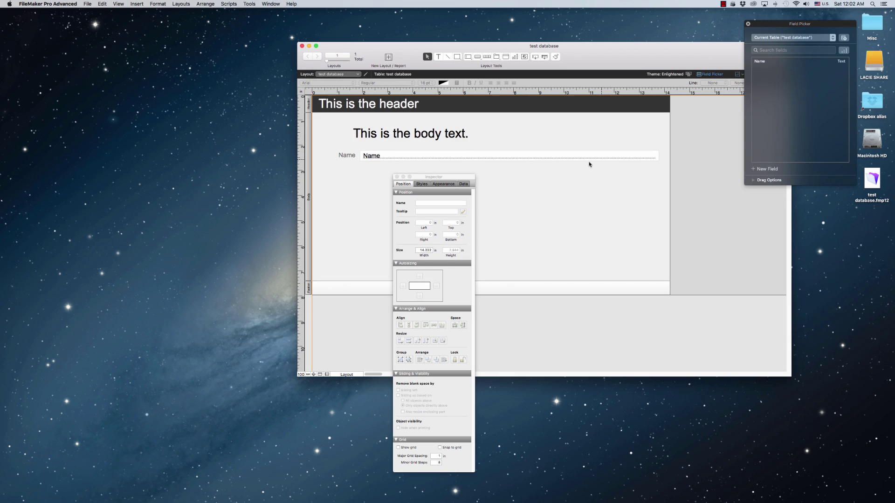
- Narrow the Name field from the left, move its label beside it, and anchor both top and right
{"action": "left_click", "coordinate": [601, 159]}
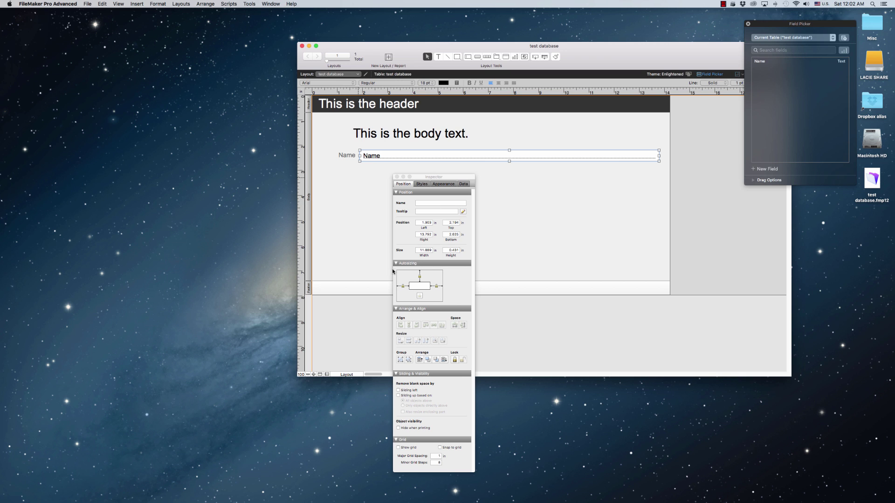
{"action": "left_click_drag", "start_coordinate": [360, 157], "coordinate": [555, 161]}
{"action": "left_click_drag", "start_coordinate": [347, 157], "coordinate": [539, 164]}
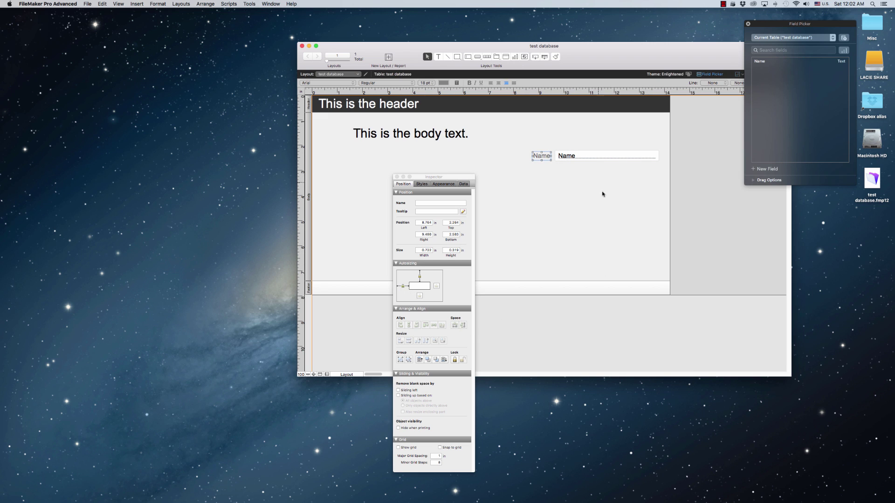
{"action": "left_click", "coordinate": [578, 158], "text": "shift"}
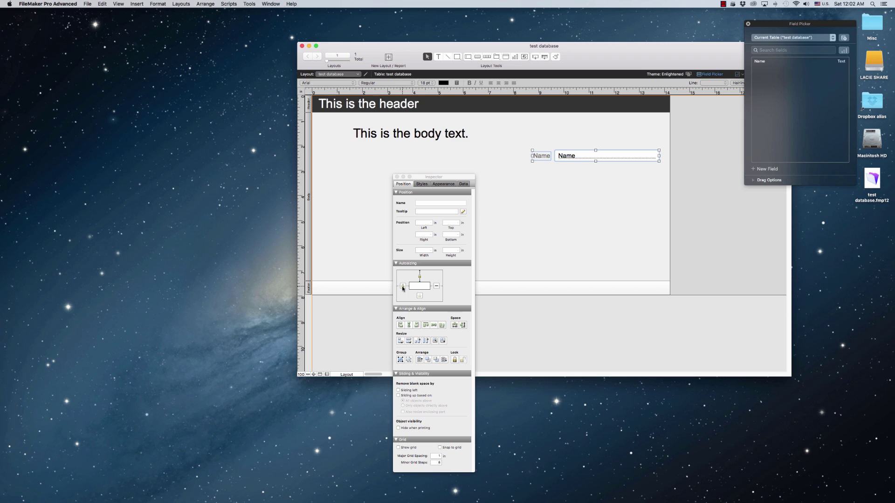
{"action": "left_click", "coordinate": [436, 286]}
{"action": "left_click", "coordinate": [420, 277]}
{"action": "left_click", "coordinate": [107, 6]}
- Resize the window in Browse mode to verify the field and label follow the right edge
{"action": "left_click", "coordinate": [131, 12]}
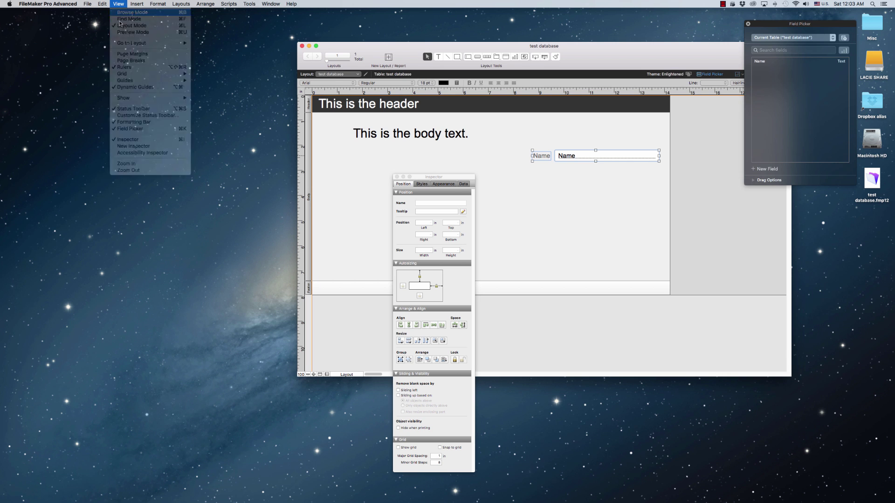
{"action": "left_click_drag", "start_coordinate": [791, 376], "coordinate": [794, 406]}
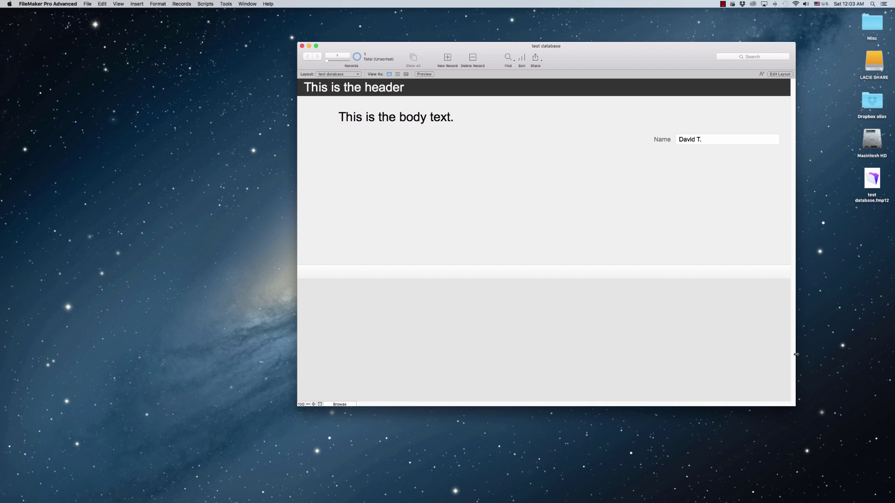
{"action": "left_click_drag", "start_coordinate": [796, 354], "coordinate": [772, 362]}
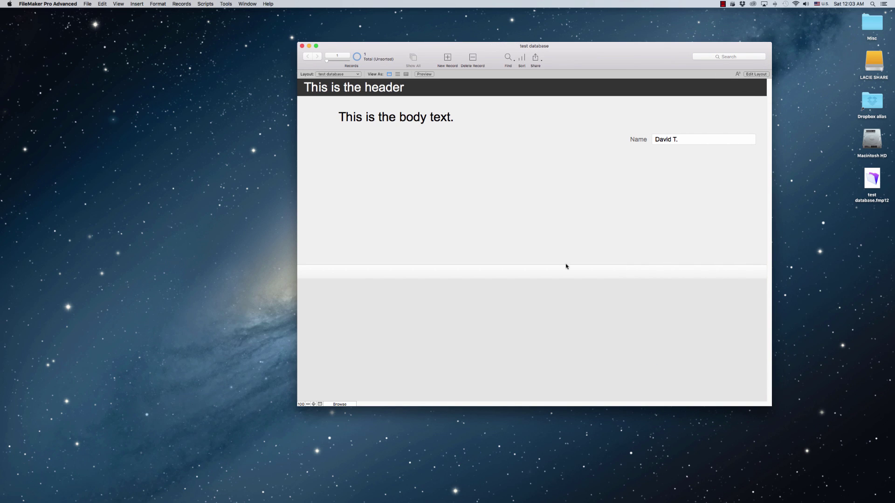
{"action": "left_click", "coordinate": [116, 4]}
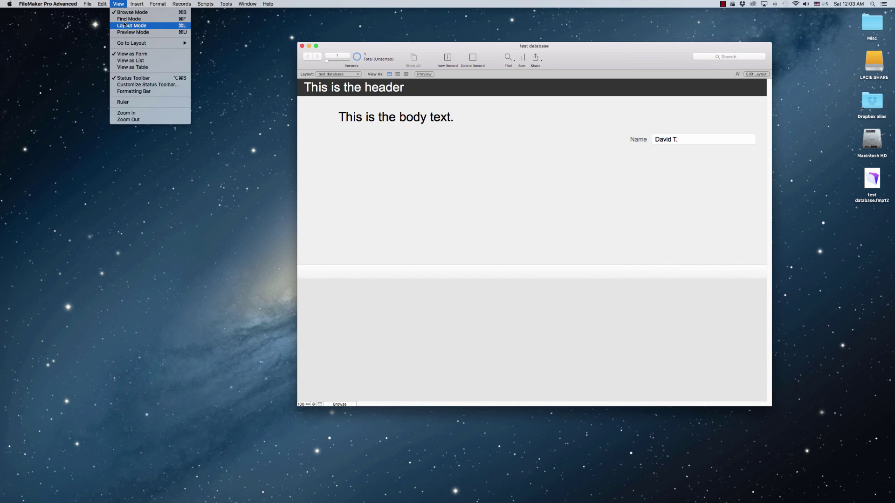
{"action": "left_click", "coordinate": [127, 24]}
- Anchor the Name field and label to the left edge instead of the right
{"action": "left_click", "coordinate": [612, 156]}
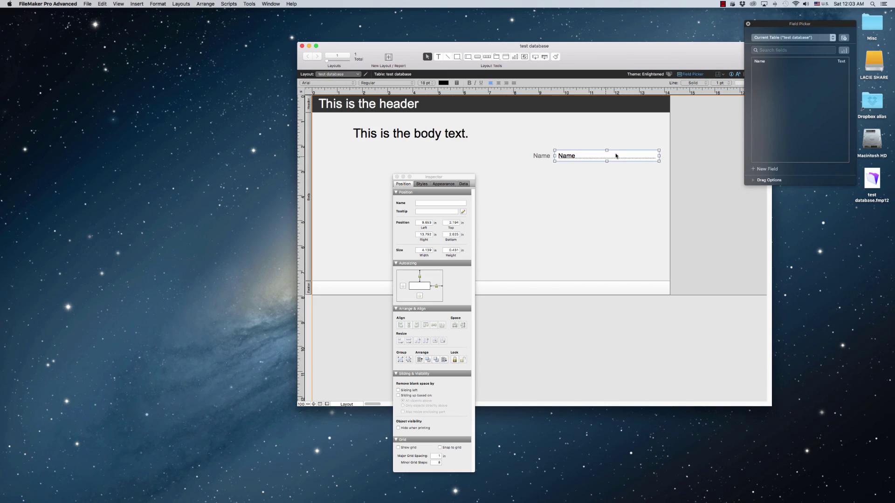
{"action": "left_click", "coordinate": [538, 159], "text": "shift"}
{"action": "left_click", "coordinate": [436, 286]}
{"action": "left_click", "coordinate": [403, 286]}
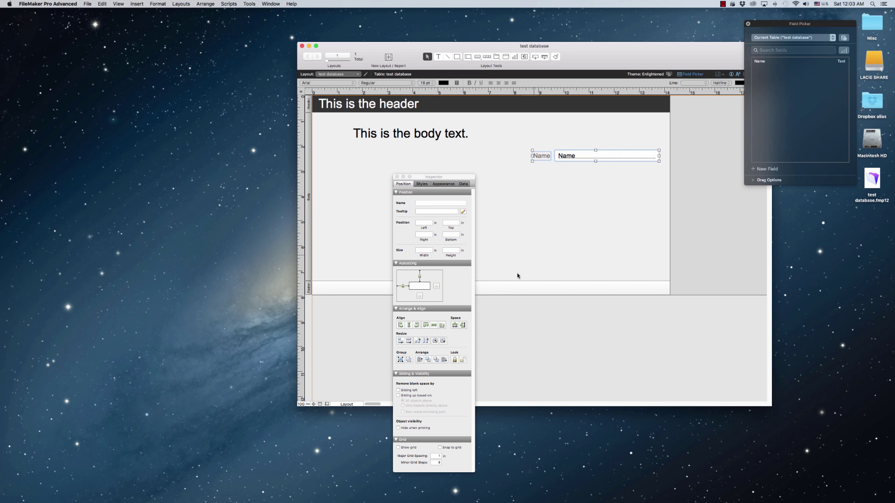
{"action": "left_click", "coordinate": [516, 272]}
- Test the new anchoring by resizing the window in Browse mode, then move the pair back left
{"action": "key", "text": "super+b"}
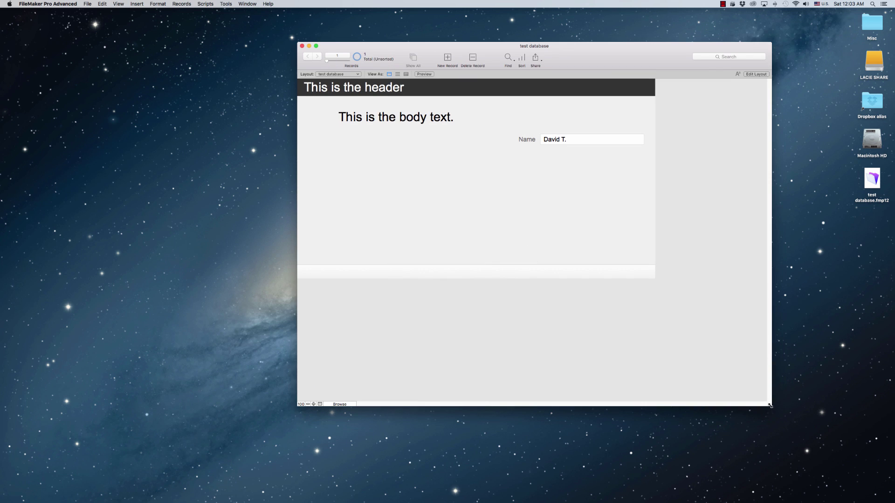
{"action": "mouse_move", "coordinate": [770, 406]}
{"action": "left_mouse_down"}
{"action": "mouse_move", "coordinate": [629, 420]}
{"action": "mouse_move", "coordinate": [758, 422]}
{"action": "mouse_move", "coordinate": [791, 411]}
{"action": "mouse_move", "coordinate": [775, 410]}
{"action": "left_mouse_up"}
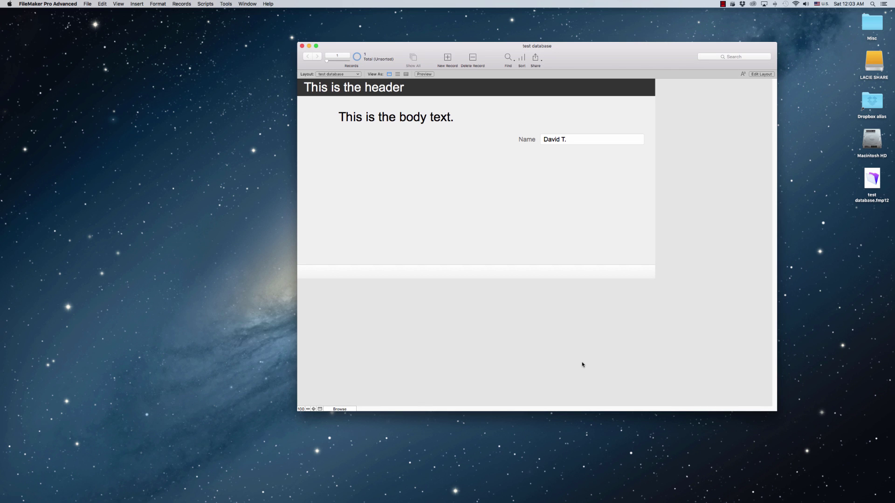
{"action": "key", "text": "super+l"}
{"action": "left_click_drag", "start_coordinate": [556, 154], "coordinate": [377, 176]}
- Alt-drag copies of the Name label and field to make five, then select all five Name fields
{"action": "left_click_drag", "start_coordinate": [434, 178], "coordinate": [218, 170]}
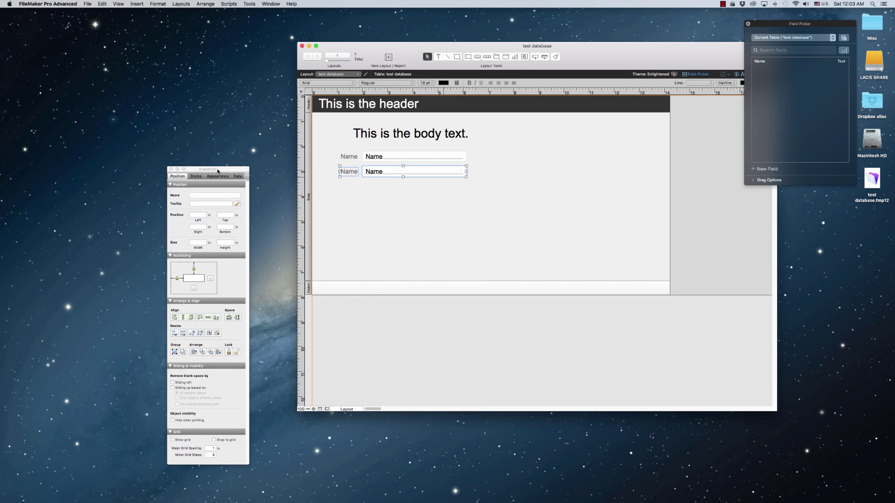
{"action": "left_click_drag", "start_coordinate": [391, 179], "coordinate": [397, 226], "text": "alt"}
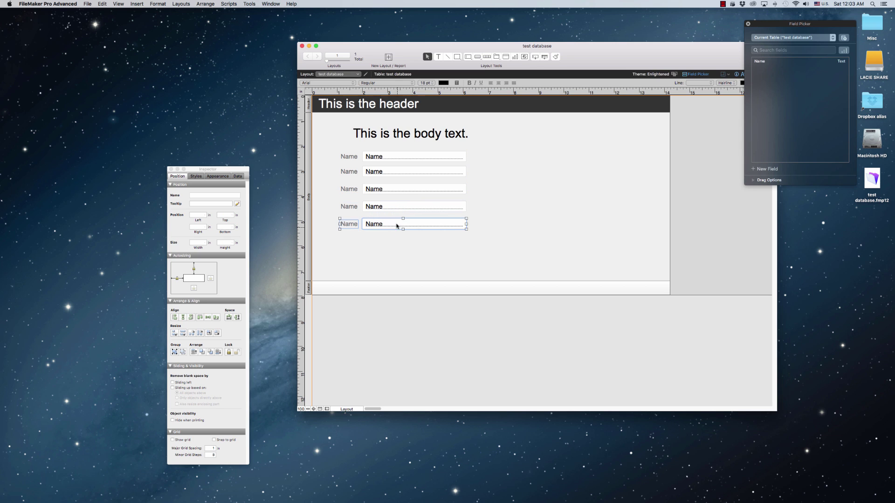
{"action": "left_click", "coordinate": [451, 158]}
{"action": "left_click", "coordinate": [448, 172], "text": "shift"}
{"action": "left_click", "coordinate": [449, 189], "text": "shift"}
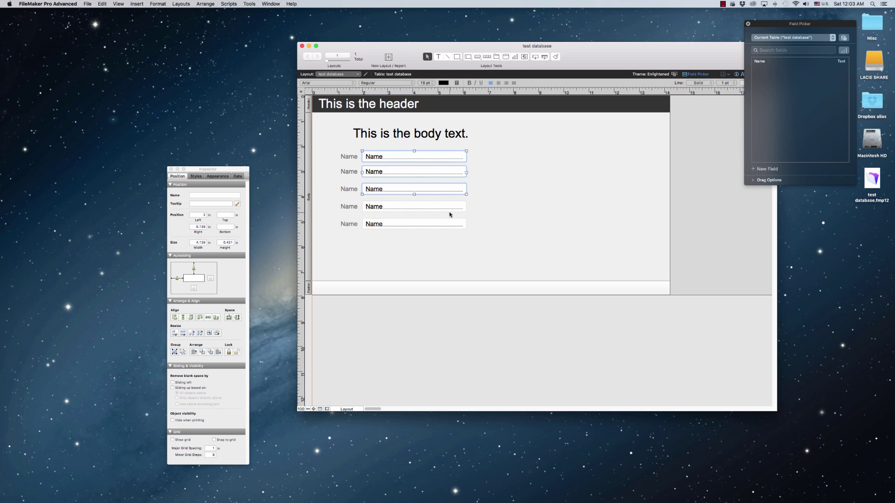
{"action": "left_click", "coordinate": [451, 209], "text": "shift"}
{"action": "left_click", "coordinate": [461, 224], "text": "shift"}
- Widen the five Name fields to the right and set their left and right Autosizing anchors
{"action": "left_click_drag", "start_coordinate": [465, 190], "coordinate": [655, 202]}
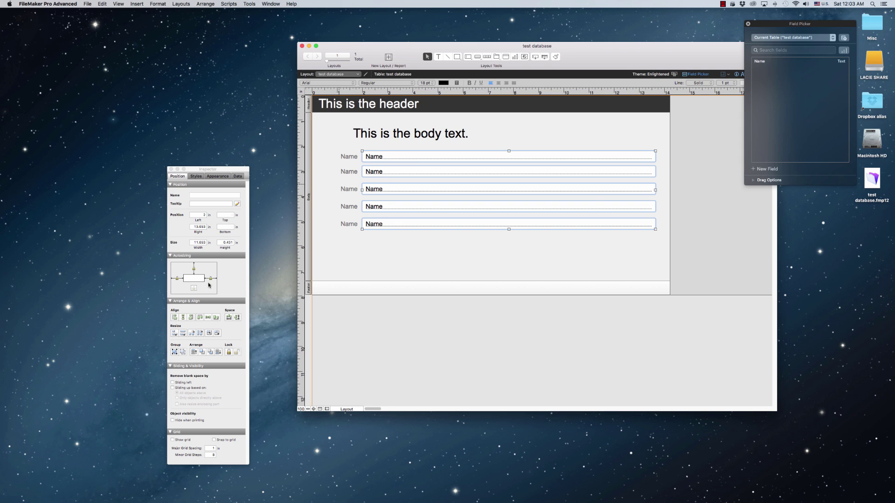
{"action": "left_click", "coordinate": [178, 278]}
{"action": "left_click", "coordinate": [211, 279]}
{"action": "left_click", "coordinate": [477, 254]}
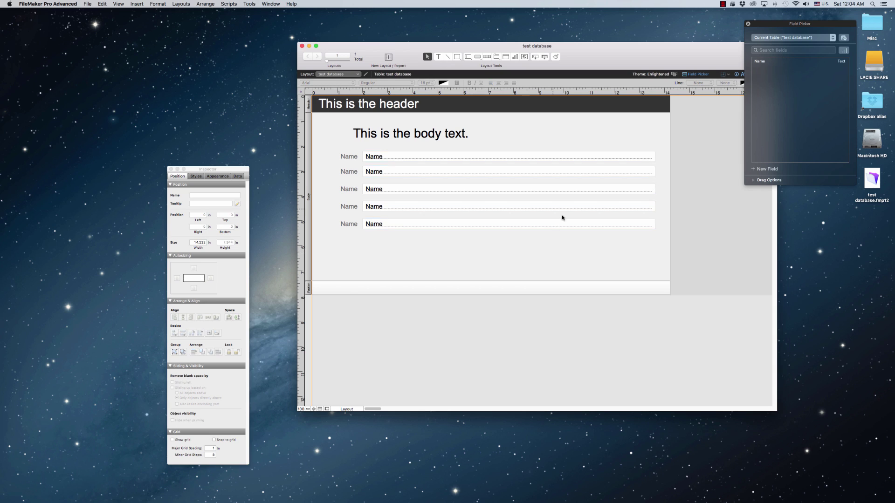
{"action": "left_click", "coordinate": [118, 4]}
- Check the fields stretch by shrinking the window in Browse mode, then return to Layout mode
{"action": "left_click", "coordinate": [135, 103]}
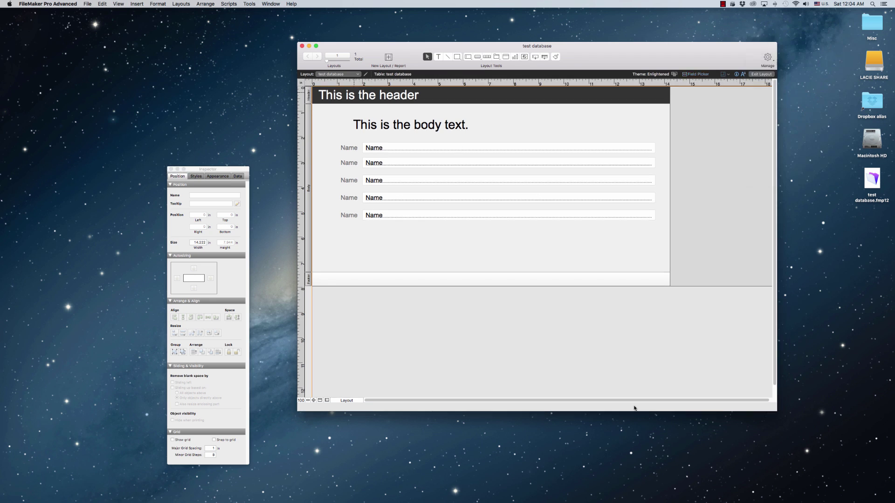
{"action": "key", "text": "super+b"}
{"action": "left_click_drag", "start_coordinate": [773, 409], "coordinate": [712, 418]}
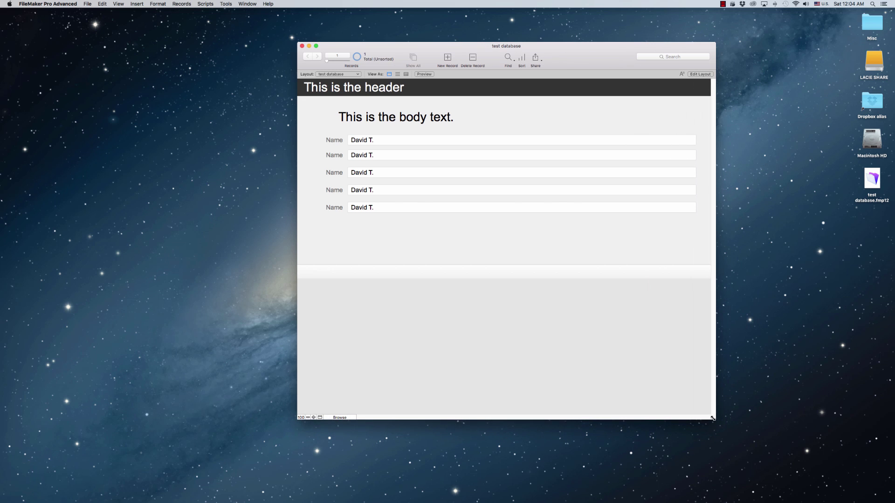
{"action": "key", "text": "super+l"}
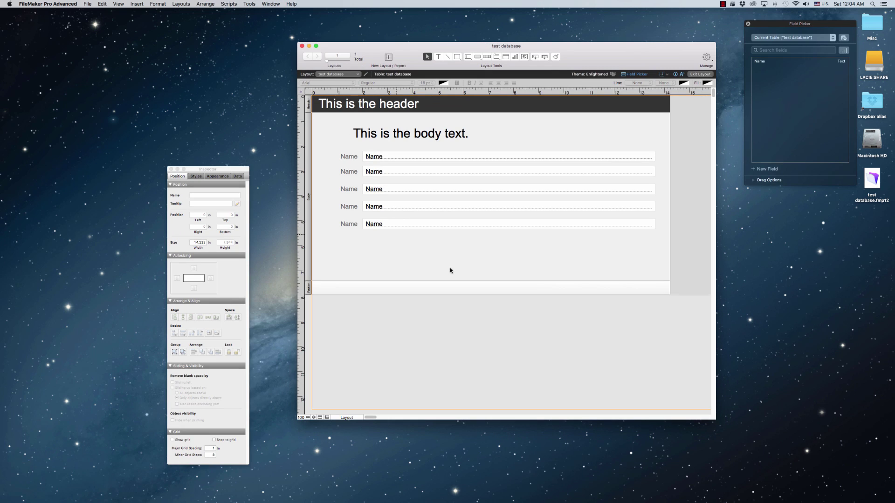
- Make the fifth Name field about 1.986 in tall, then switch to Browse mode
{"action": "left_click", "coordinate": [402, 227]}
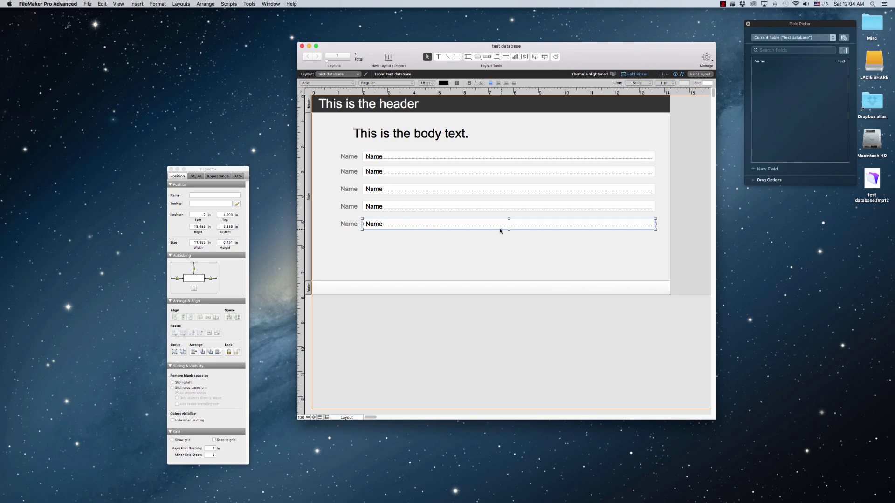
{"action": "left_click_drag", "start_coordinate": [507, 230], "coordinate": [523, 275]}
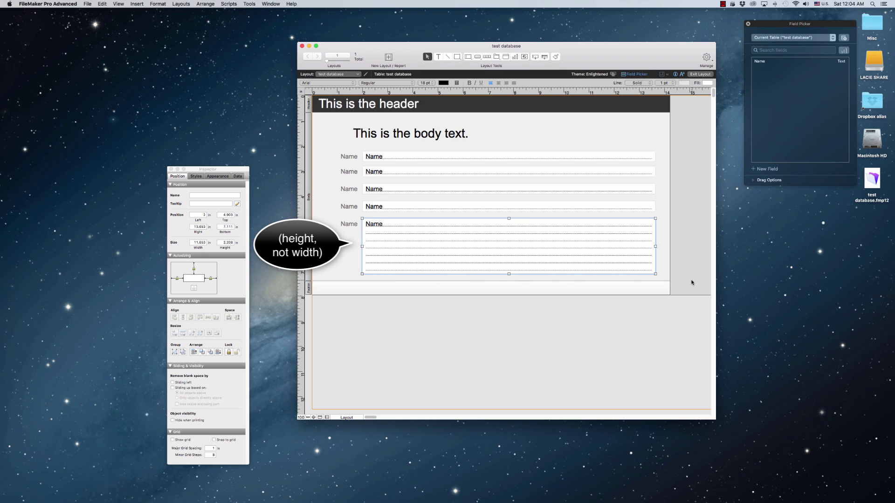
{"action": "left_click", "coordinate": [369, 284]}
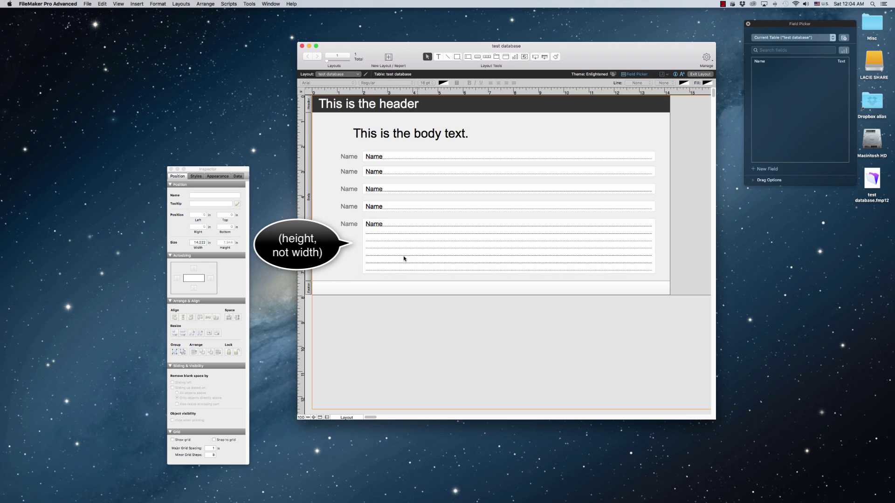
{"action": "left_click", "coordinate": [403, 258]}
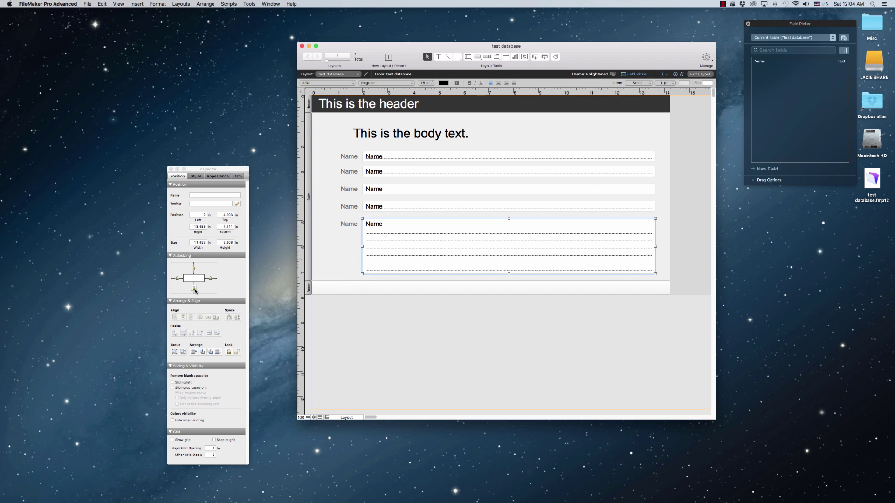
{"action": "key", "text": "super+b"}
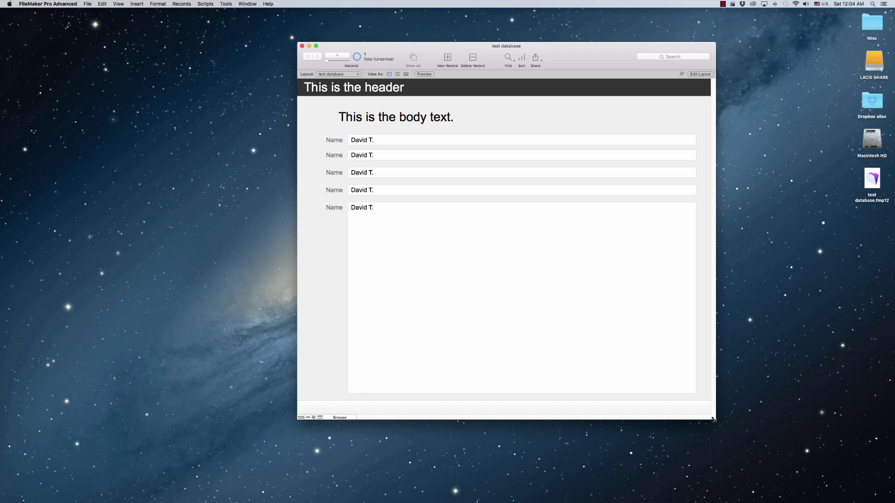
- Resize the window several times in Browse mode, clicking in and out of the tall Name field
{"action": "left_click_drag", "start_coordinate": [712, 418], "coordinate": [682, 417]}
{"action": "left_click", "coordinate": [563, 319]}
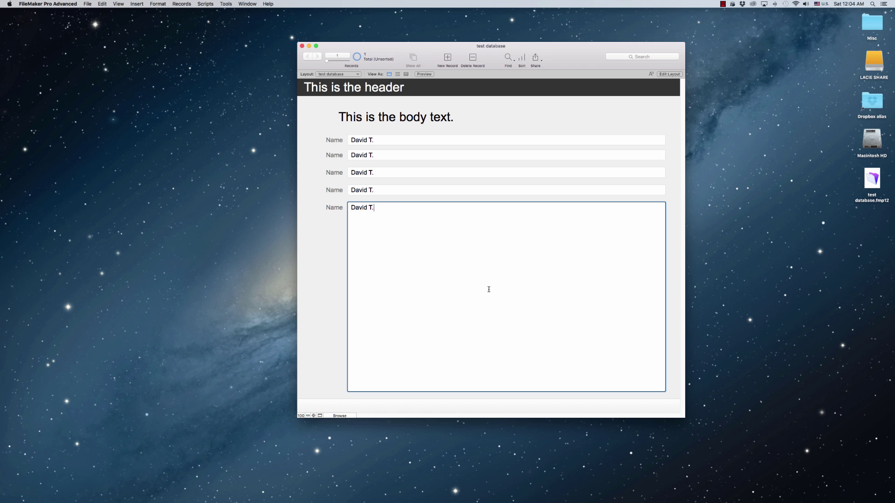
{"action": "left_click", "coordinate": [502, 120]}
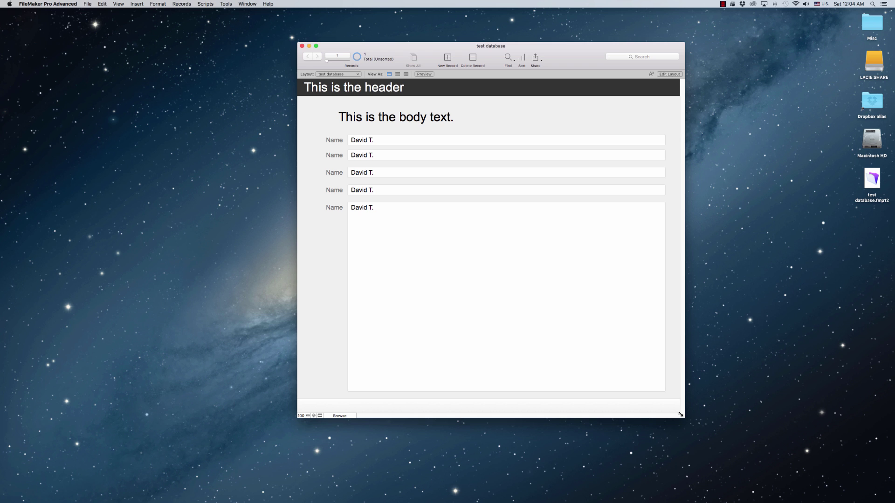
{"action": "left_click_drag", "start_coordinate": [680, 414], "coordinate": [693, 422]}
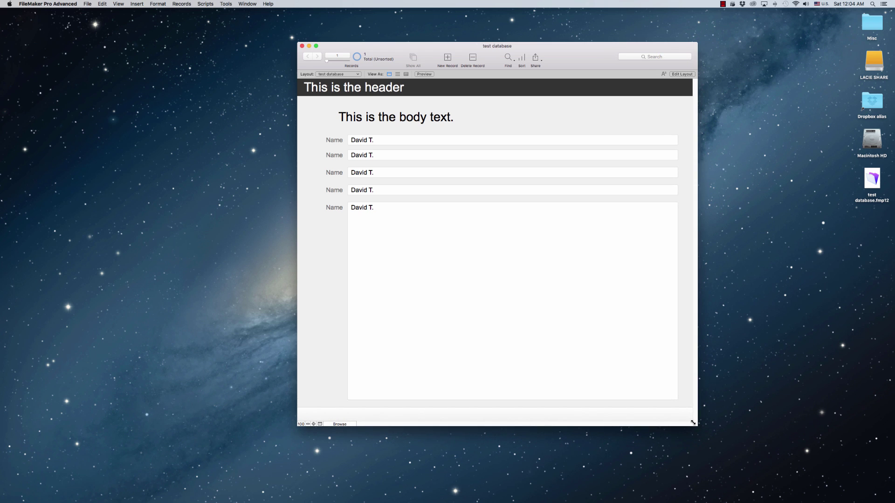
{"action": "left_click", "coordinate": [601, 358]}
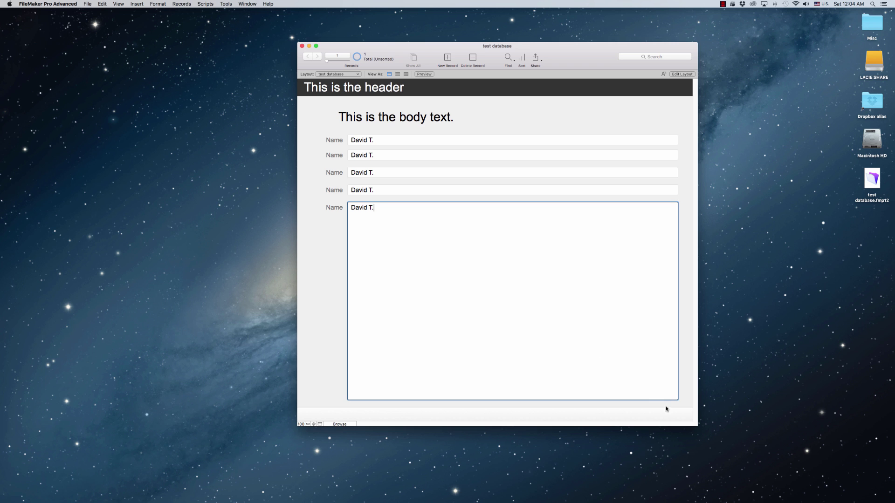
{"action": "mouse_move", "coordinate": [698, 430]}
{"action": "left_mouse_down"}
{"action": "mouse_move", "coordinate": [647, 428]}
{"action": "mouse_move", "coordinate": [776, 447]}
{"action": "mouse_move", "coordinate": [709, 423]}
{"action": "left_mouse_up"}
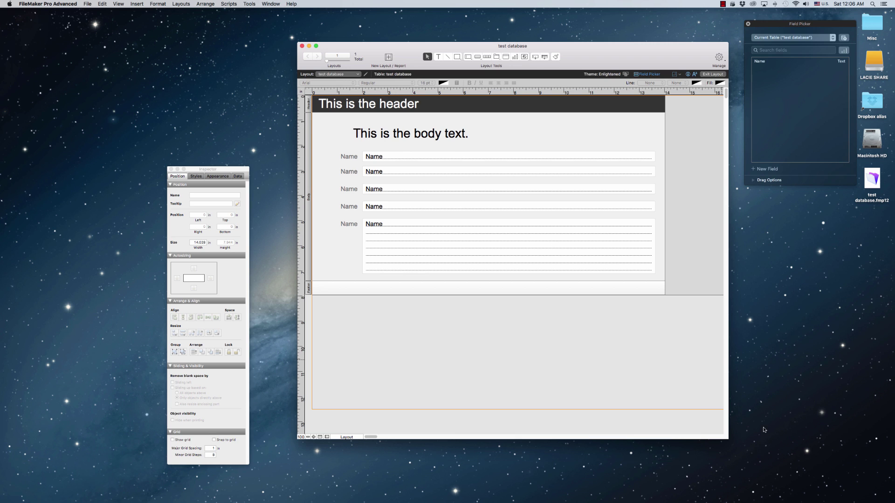
- Resize the window while switching between Layout and Browse modes from the View menu
{"action": "left_click_drag", "start_coordinate": [727, 438], "coordinate": [782, 455]}
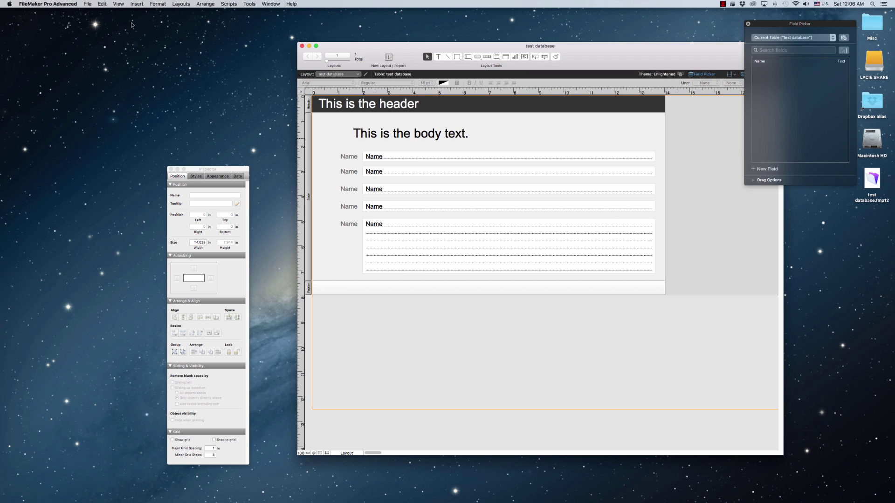
{"action": "left_click", "coordinate": [114, 4]}
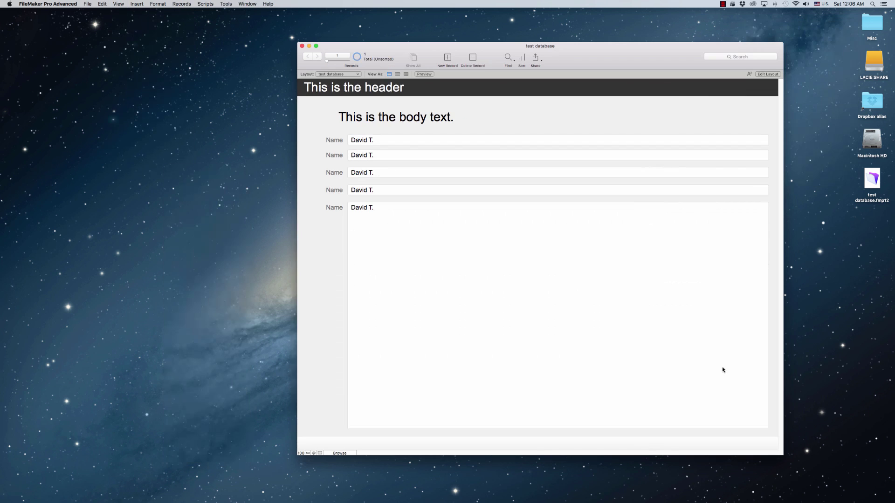
{"action": "left_click_drag", "start_coordinate": [785, 455], "coordinate": [681, 417]}
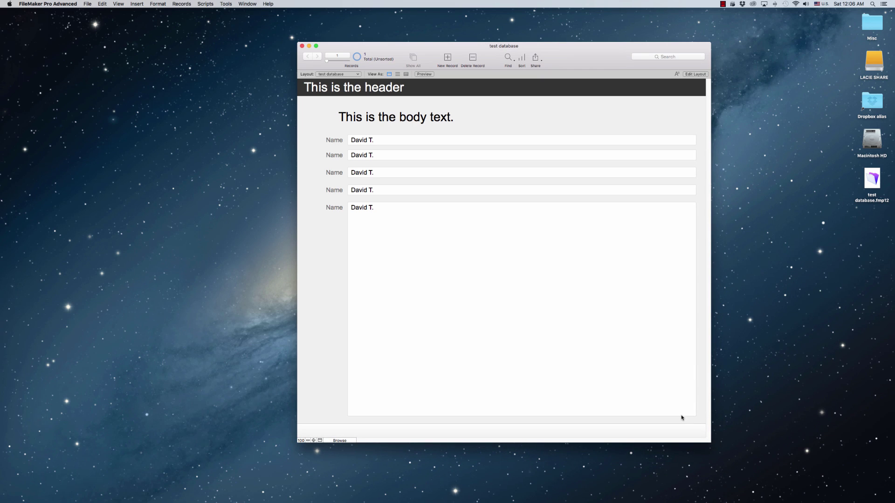
{"action": "left_click", "coordinate": [119, 4]}
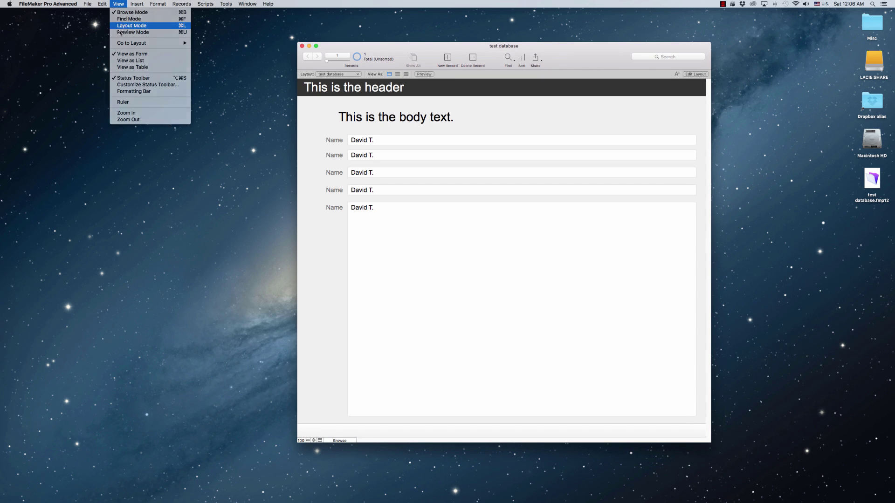
{"action": "left_click", "coordinate": [125, 27]}
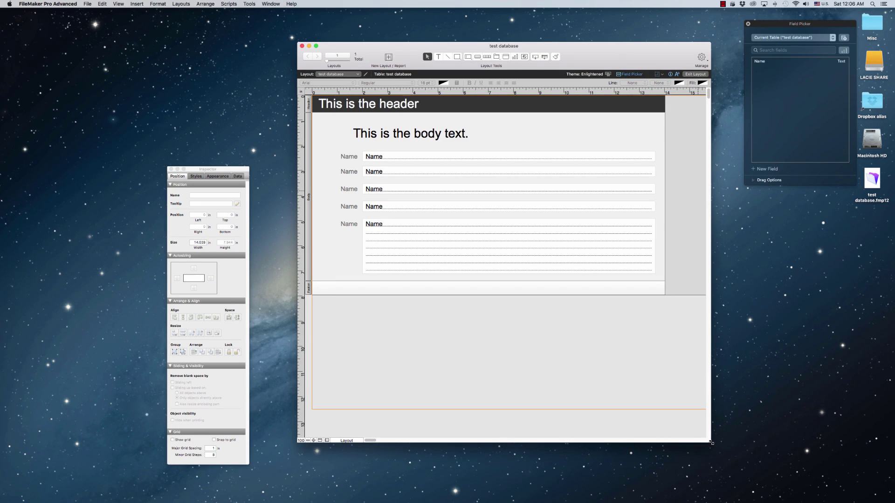
{"action": "left_click_drag", "start_coordinate": [710, 442], "coordinate": [739, 445]}
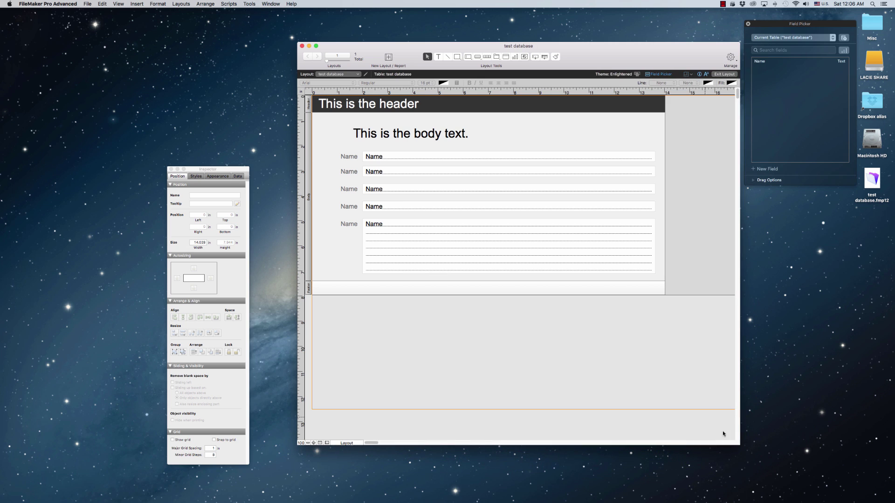
{"action": "left_click", "coordinate": [138, 4]}
{"action": "left_click", "coordinate": [126, 12]}
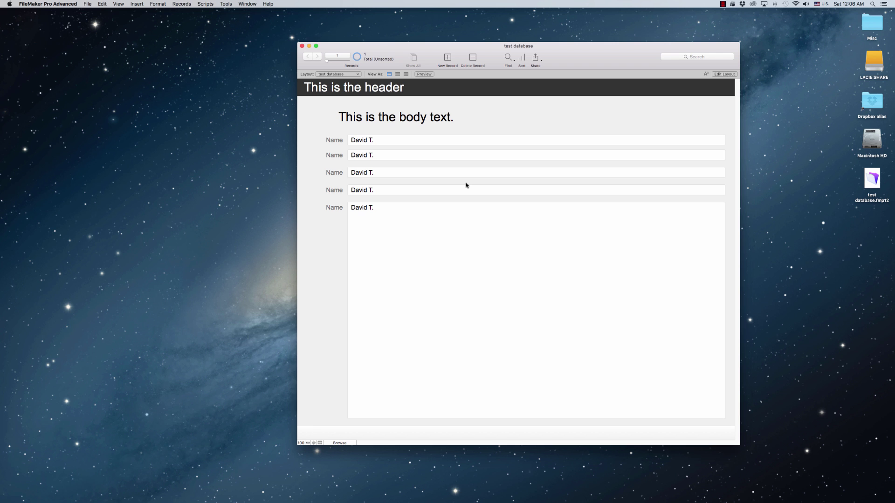
- Narrow the window, click in and out of the tall Name field, then switch to Preview mode
{"action": "left_click_drag", "start_coordinate": [740, 444], "coordinate": [681, 419]}
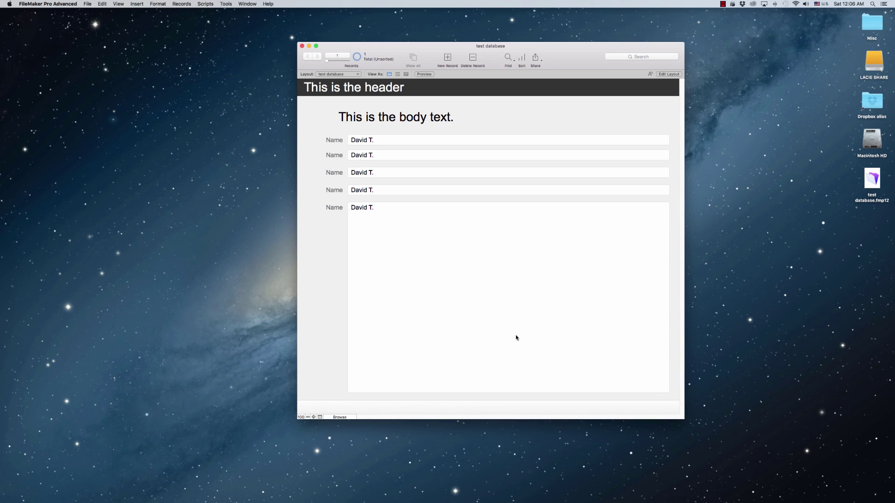
{"action": "left_click", "coordinate": [504, 317]}
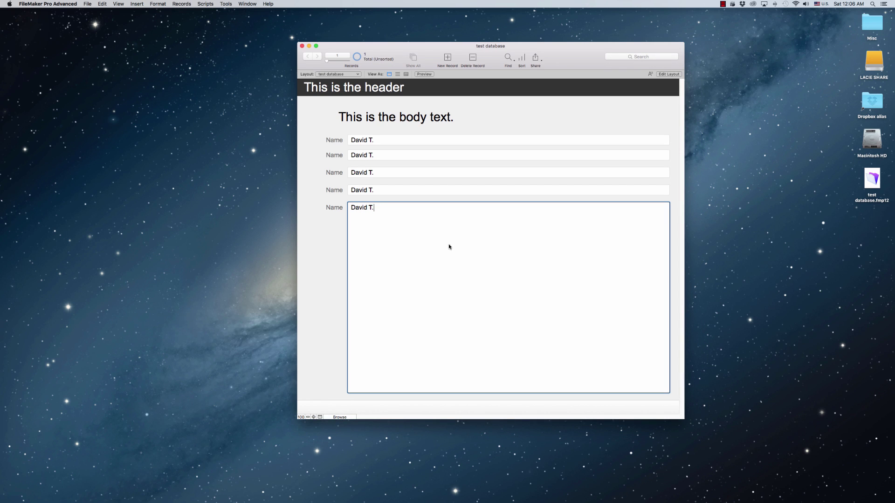
{"action": "left_click", "coordinate": [578, 113]}
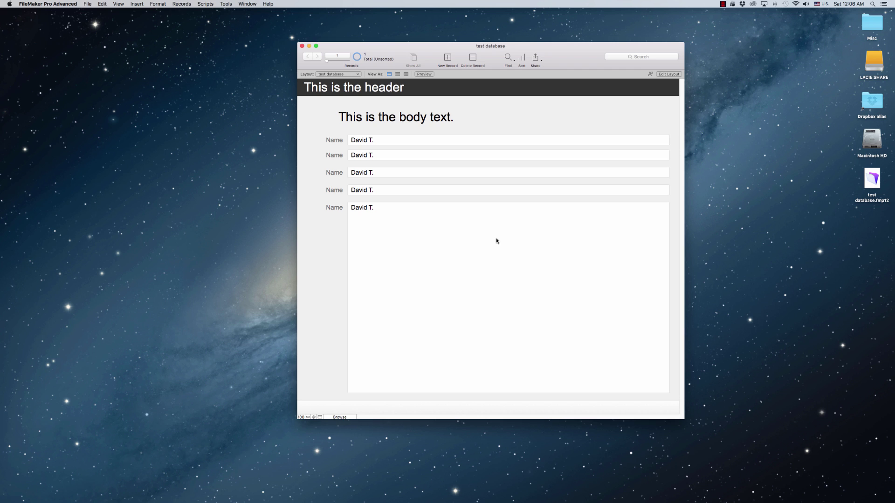
{"action": "left_click", "coordinate": [118, 4]}
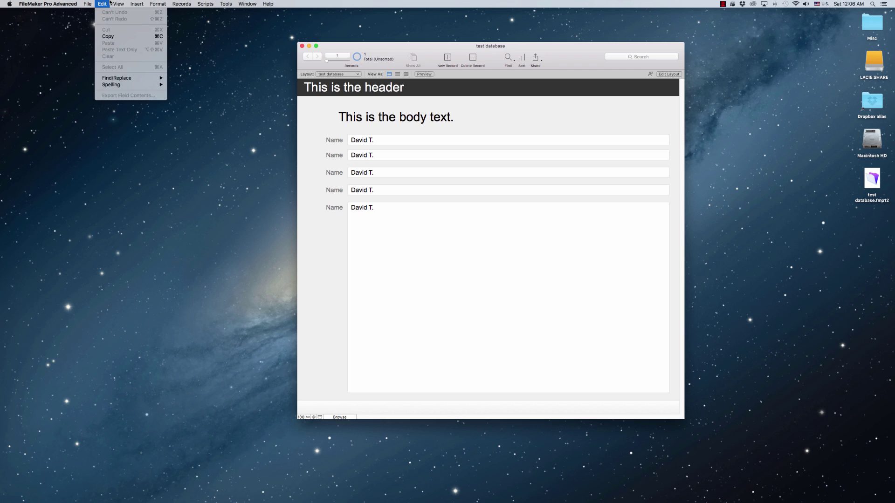
{"action": "left_click", "coordinate": [133, 32]}
- Switch from Preview mode back to Layout mode via View > Layout Mode
{"action": "left_click", "coordinate": [118, 4]}
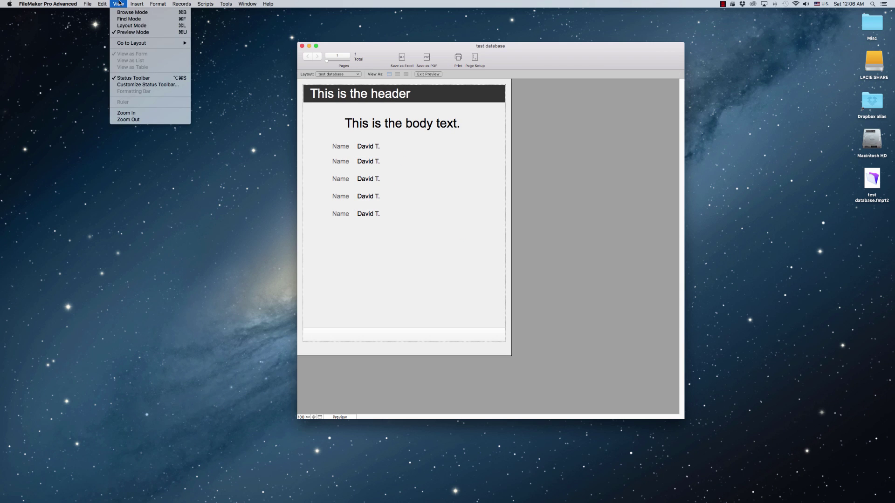
{"action": "left_click", "coordinate": [126, 26]}
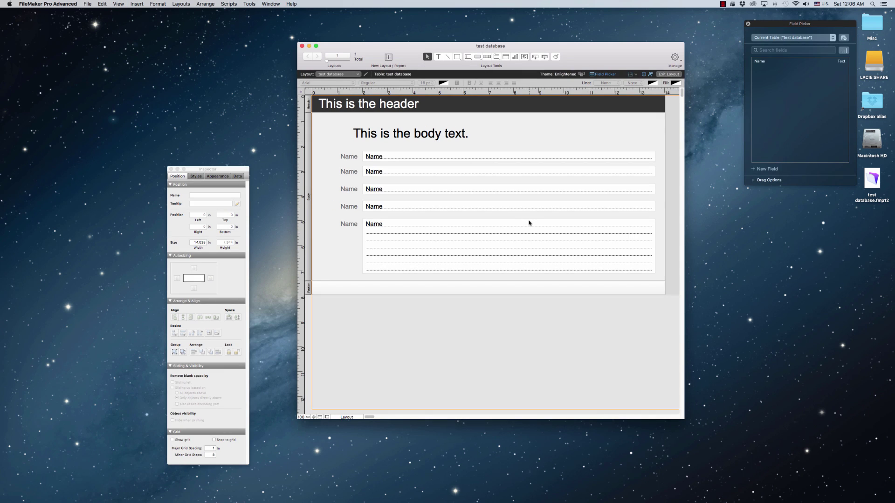